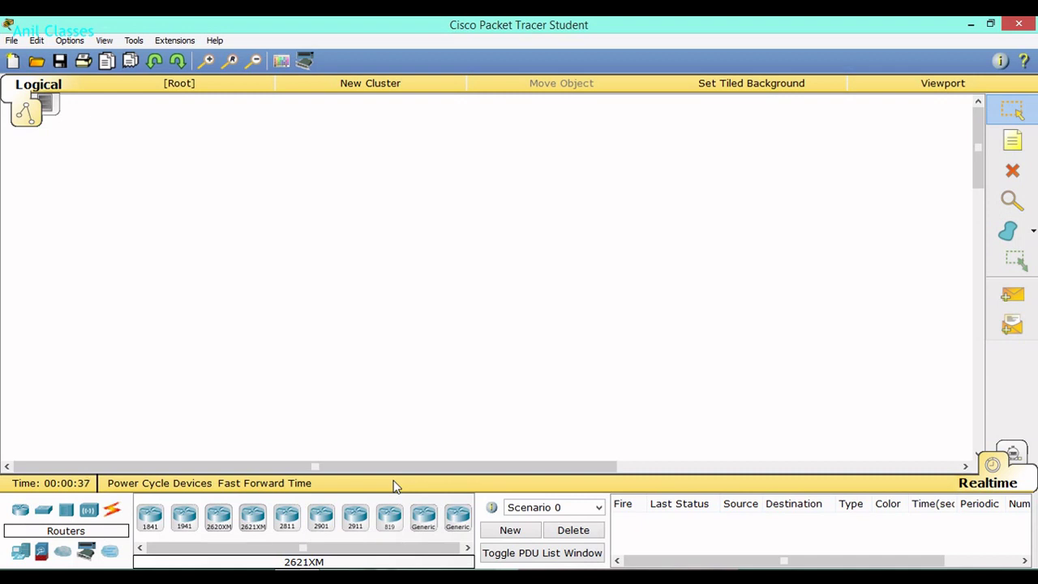
Place a generic access point near the top centre of the workspace.
left_click(89, 511)
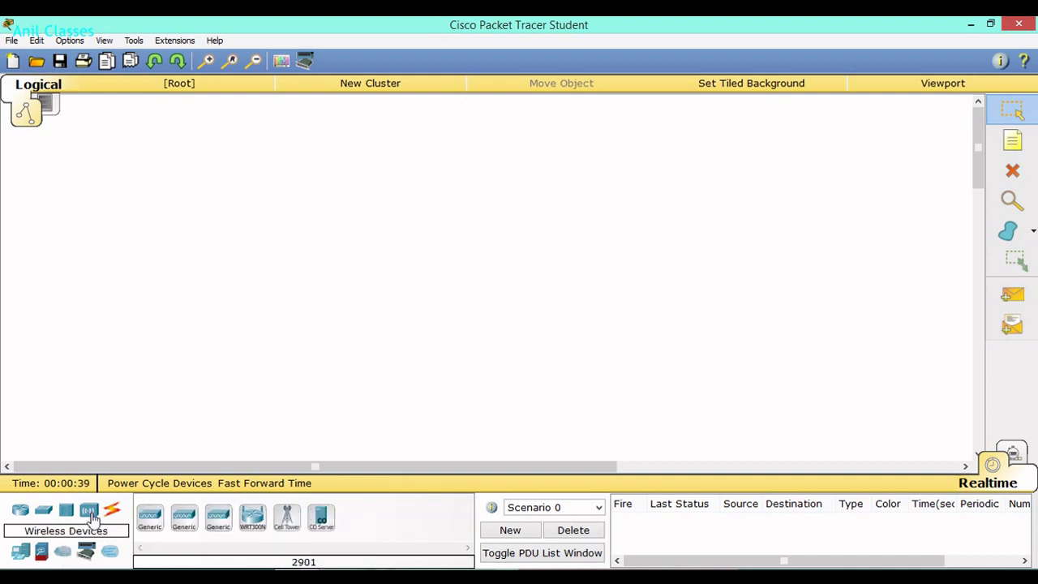
left_click(150, 520)
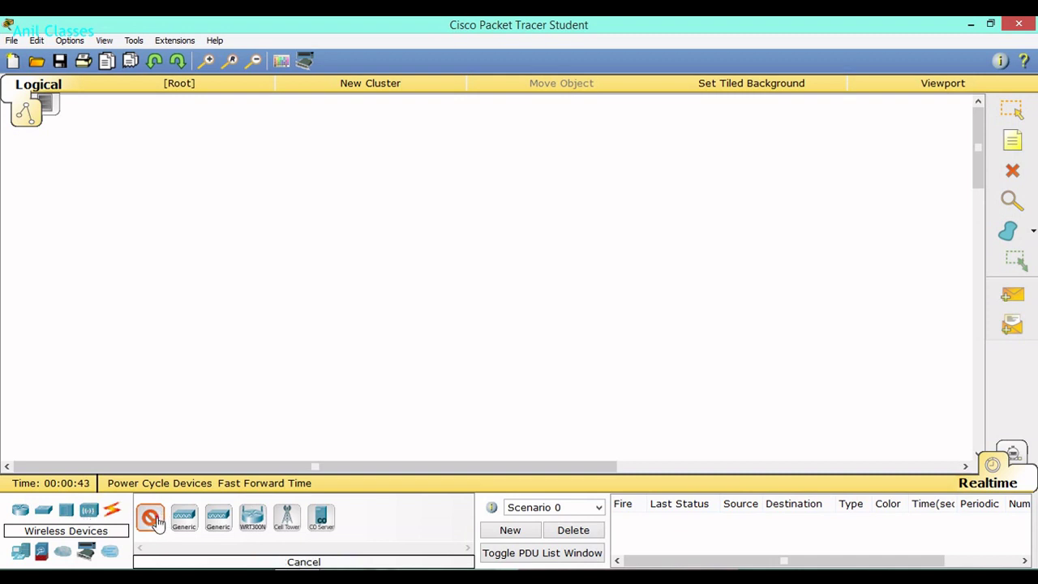
left_click(474, 193)
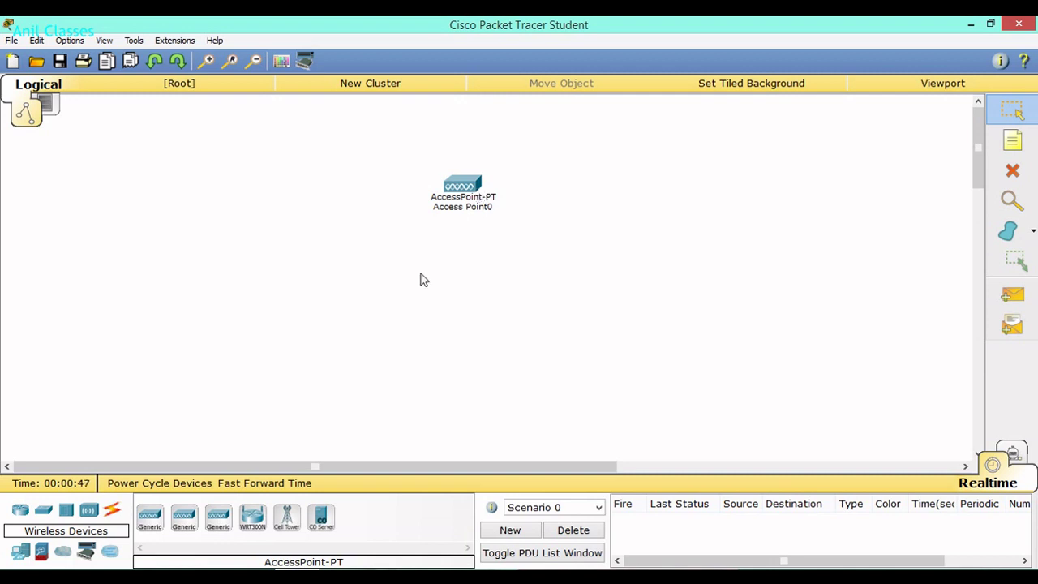
Add a PC, laptop, printer, tablet PC and smartphone around the access point.
left_click(21, 556)
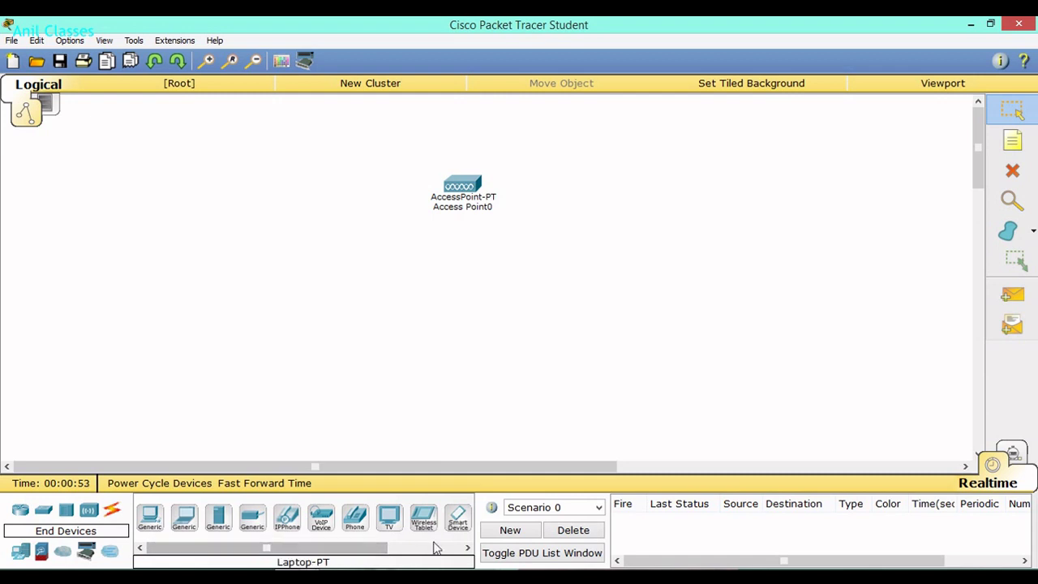
left_click_drag(150, 519, 235, 309)
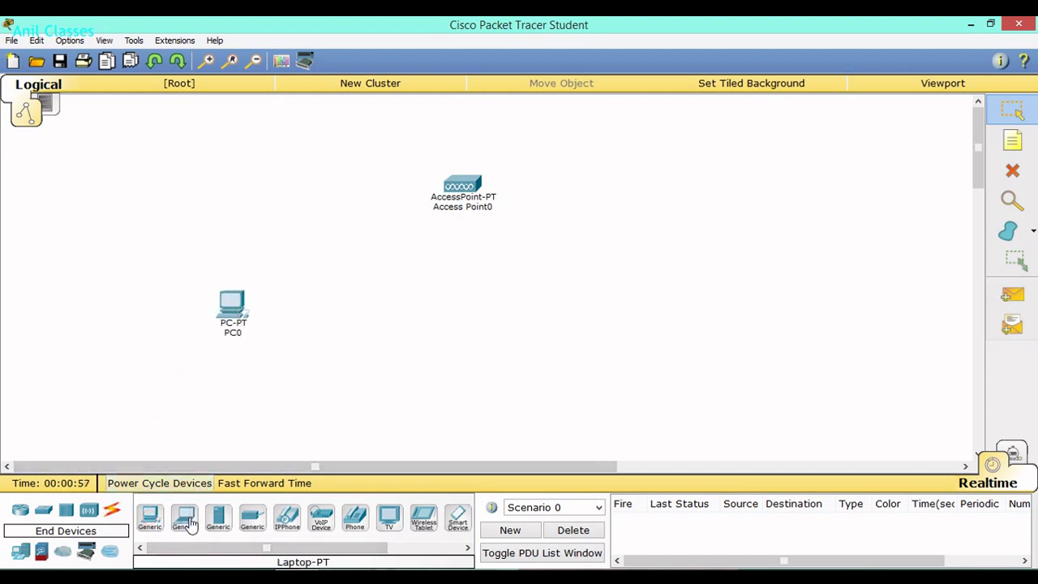
left_click_drag(184, 520, 324, 348)
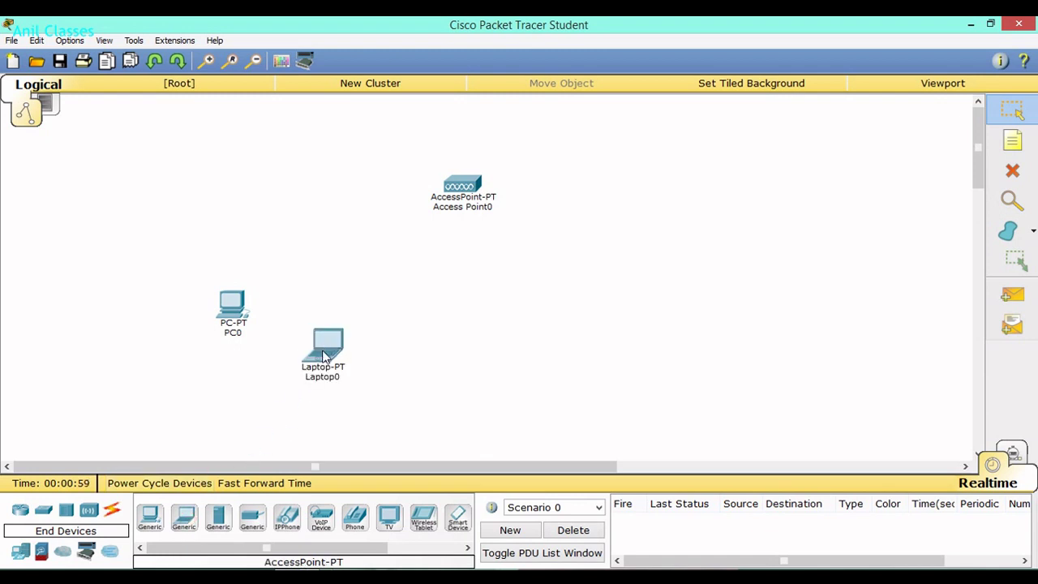
left_click_drag(256, 531, 637, 333)
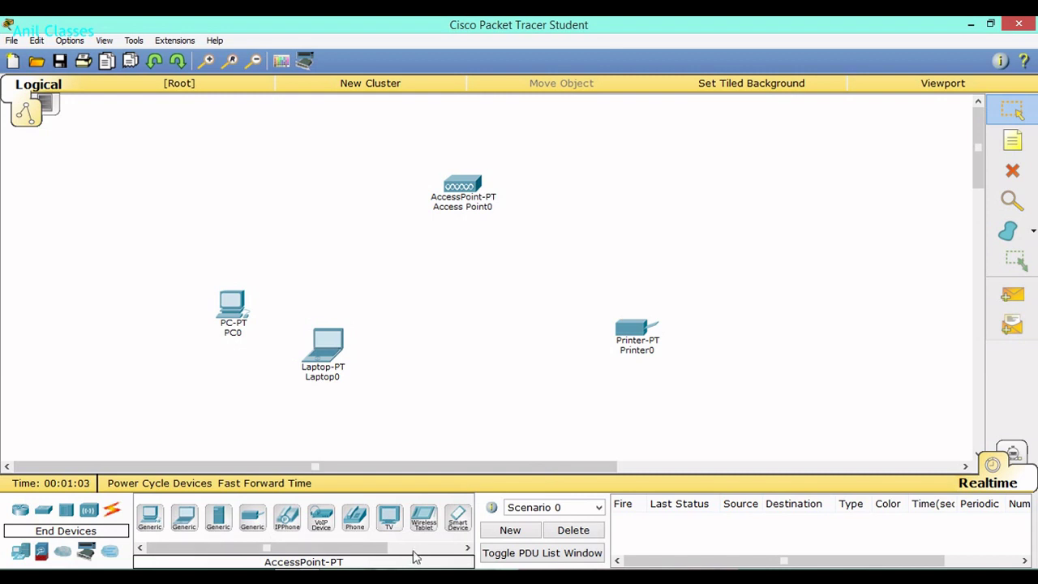
left_click_drag(423, 519, 436, 375)
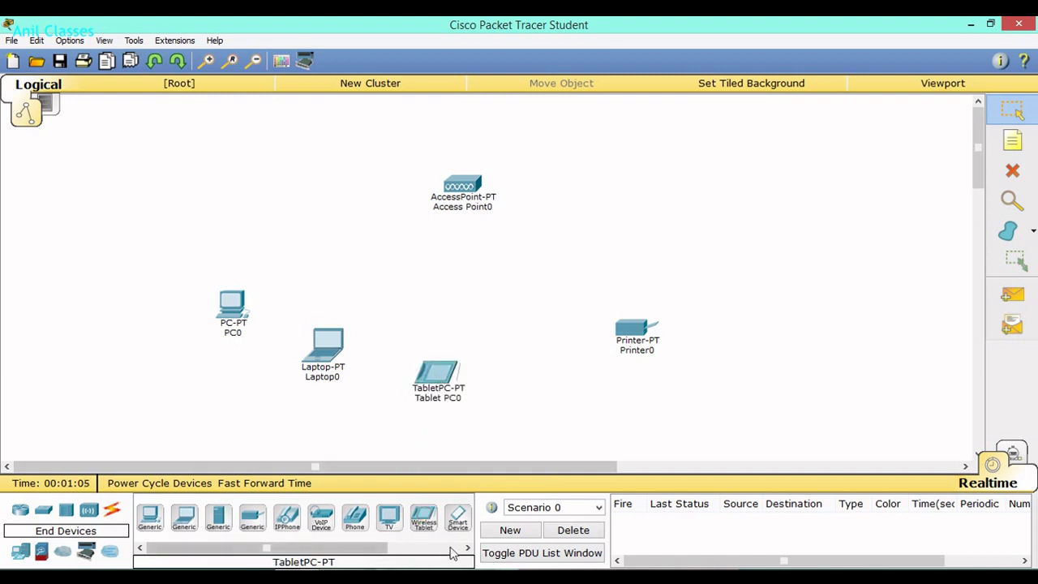
left_click_drag(459, 521, 547, 369)
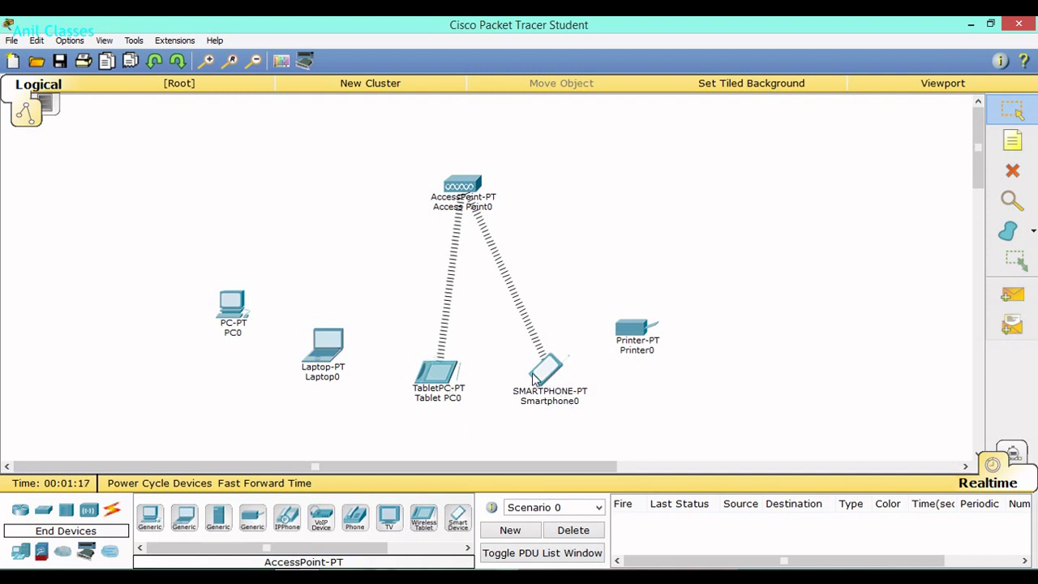
mouse_move(534, 380)
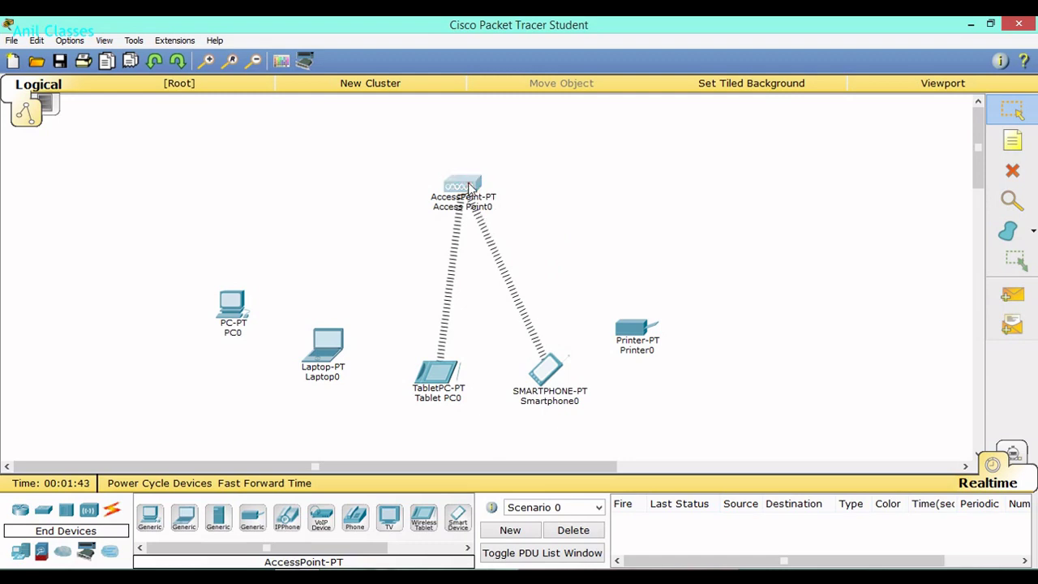
Change Access Point0's Port 1 SSID from 'Default' to 'Network'.
left_click(470, 186)
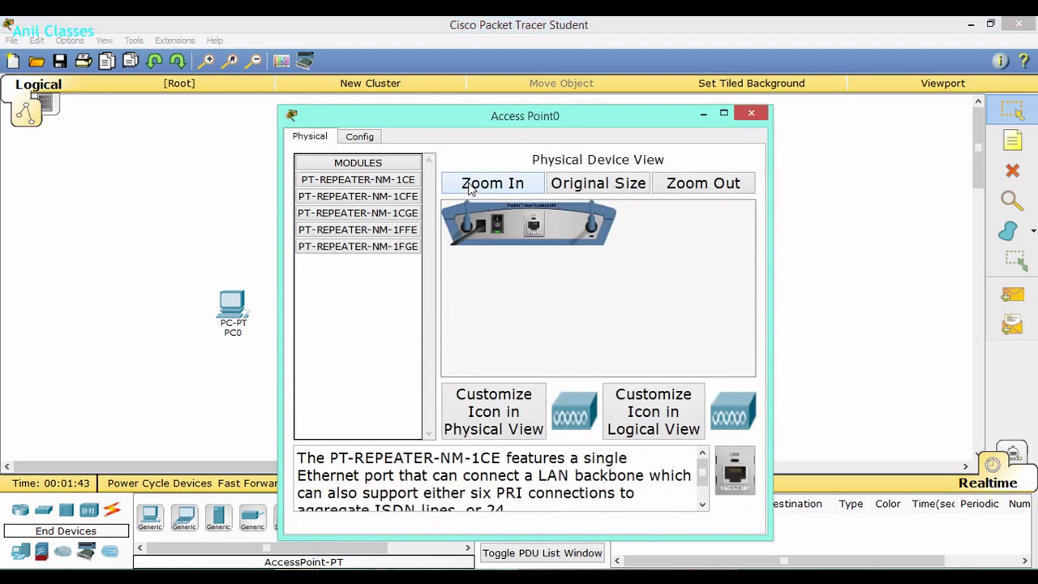
left_click(366, 139)
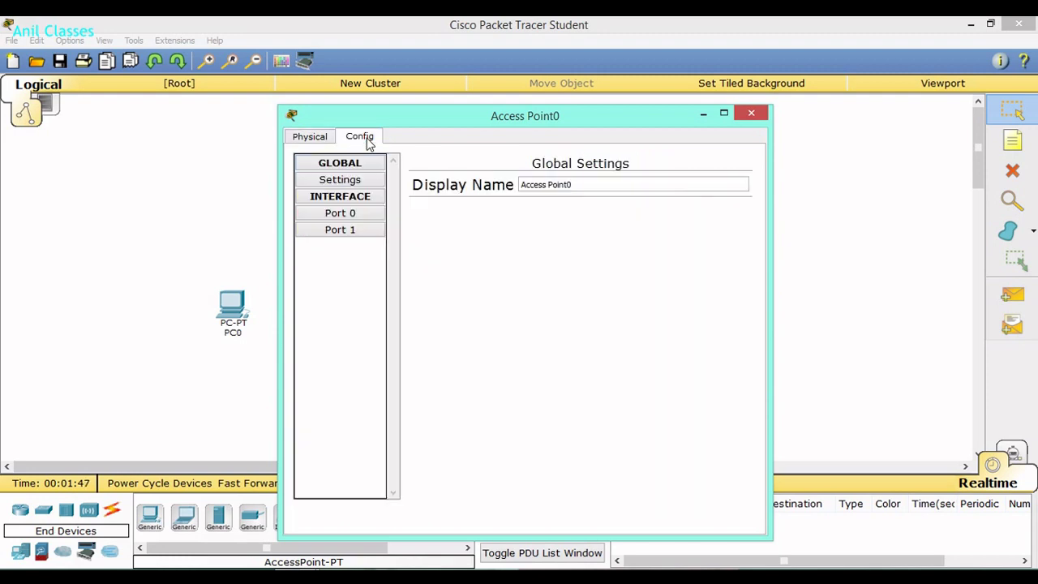
left_click(354, 214)
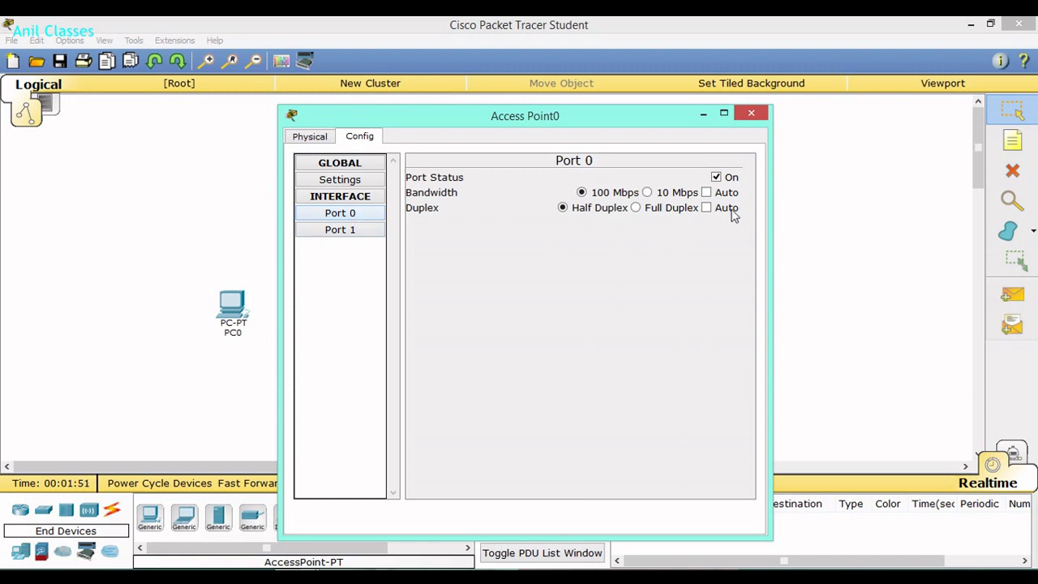
left_click(355, 232)
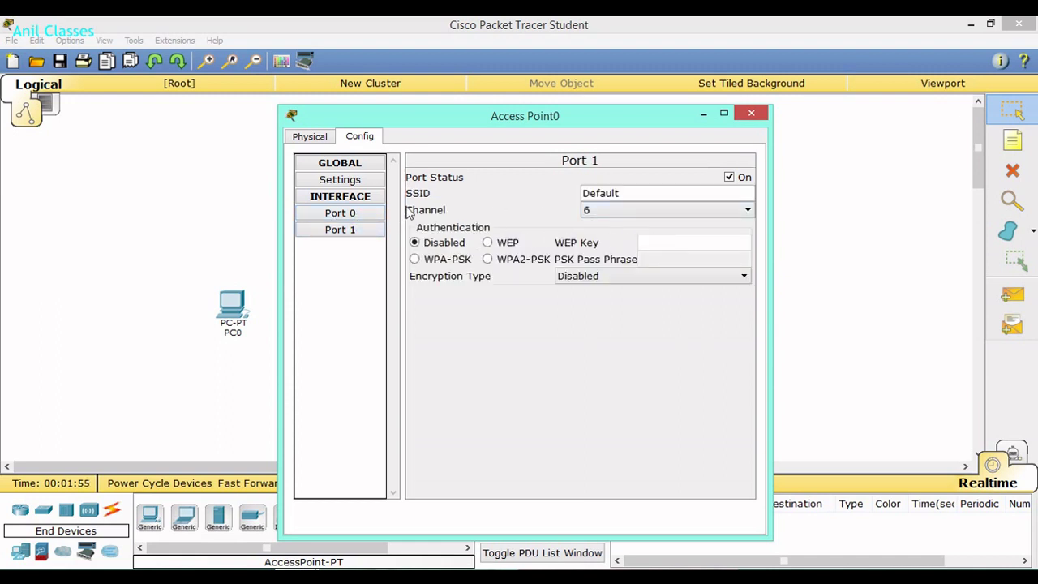
left_click_drag(628, 195, 575, 195)
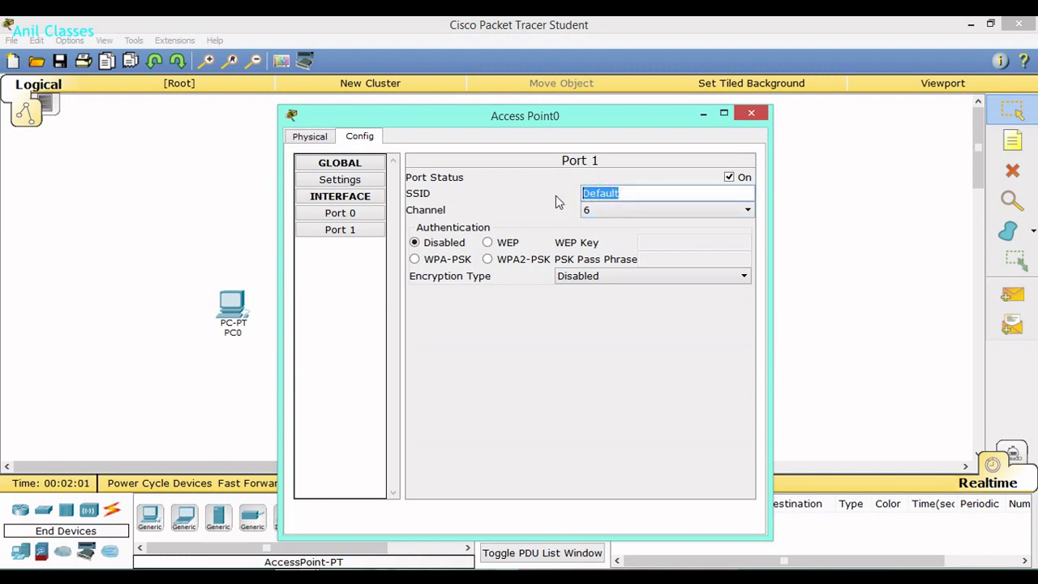
type("Network")
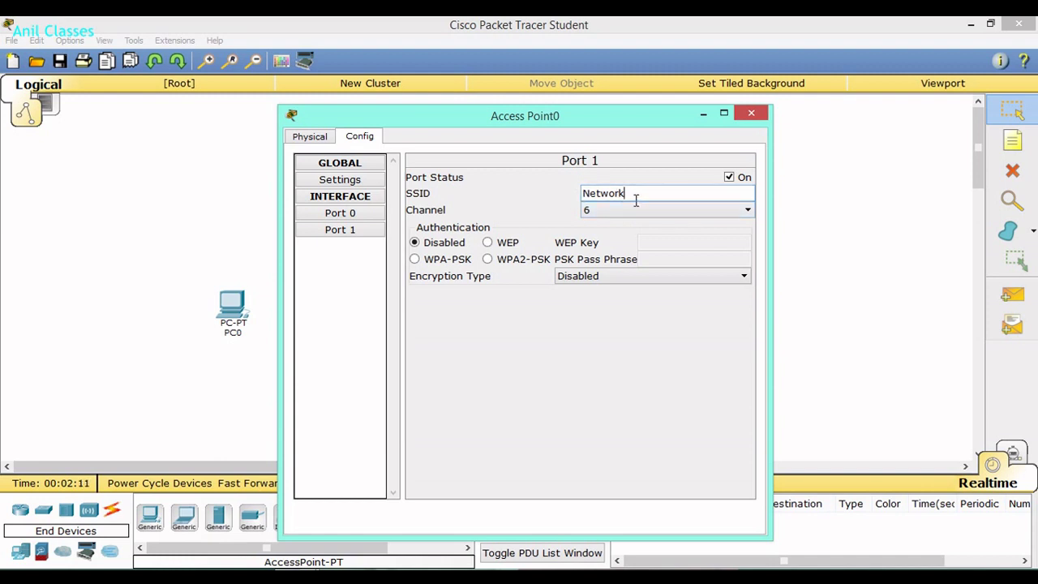
left_click_drag(602, 121, 892, 130)
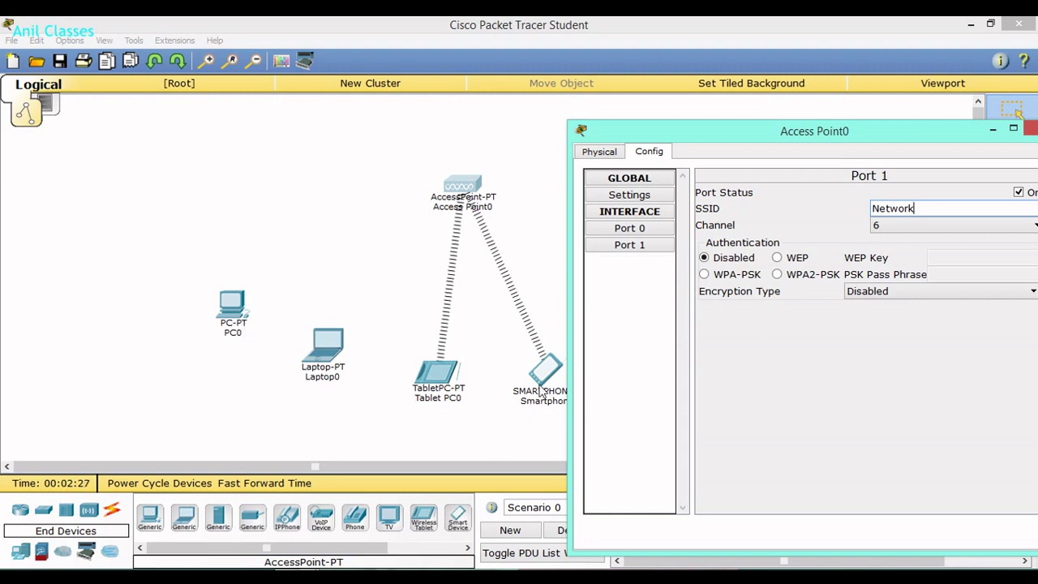
Secure Access Point0's Port 1 with WEP 40/64-bit and a 10-digit hex key, then close it.
left_click_drag(715, 128, 632, 117)
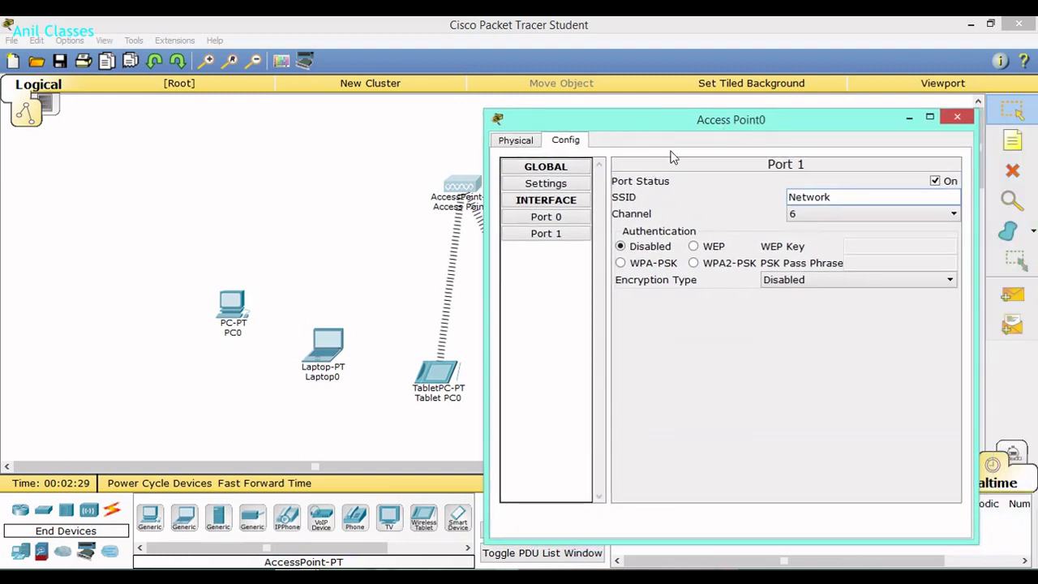
left_click(694, 248)
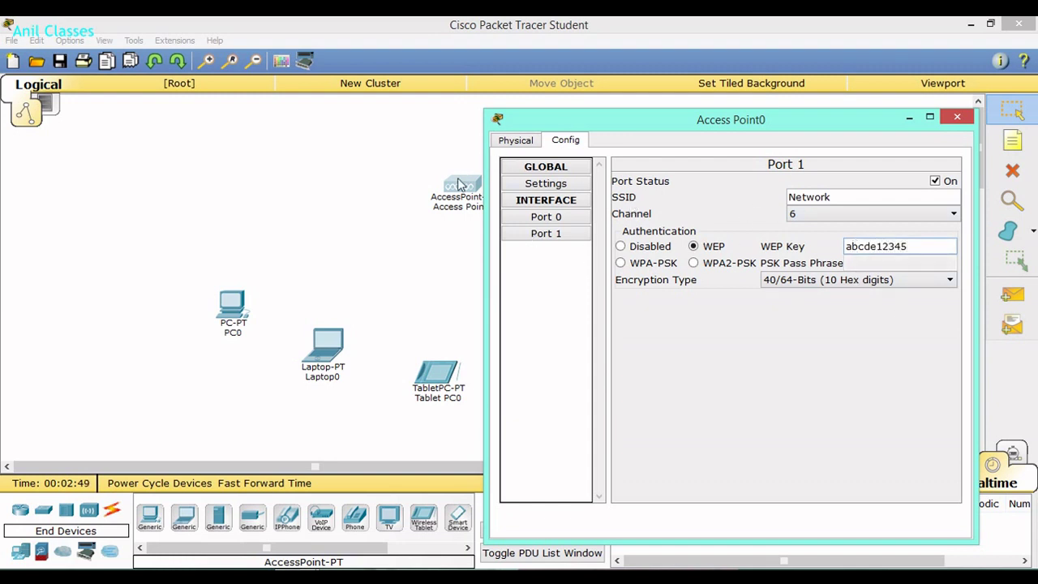
left_click(958, 119)
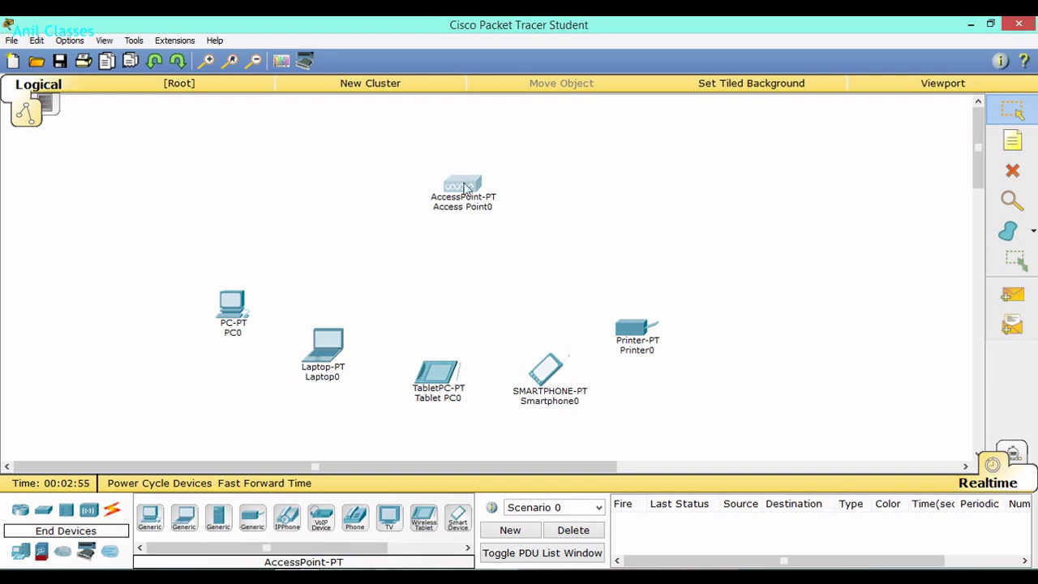
Open PC0's physical view and remove its wired module from the rear slot.
left_click(233, 306)
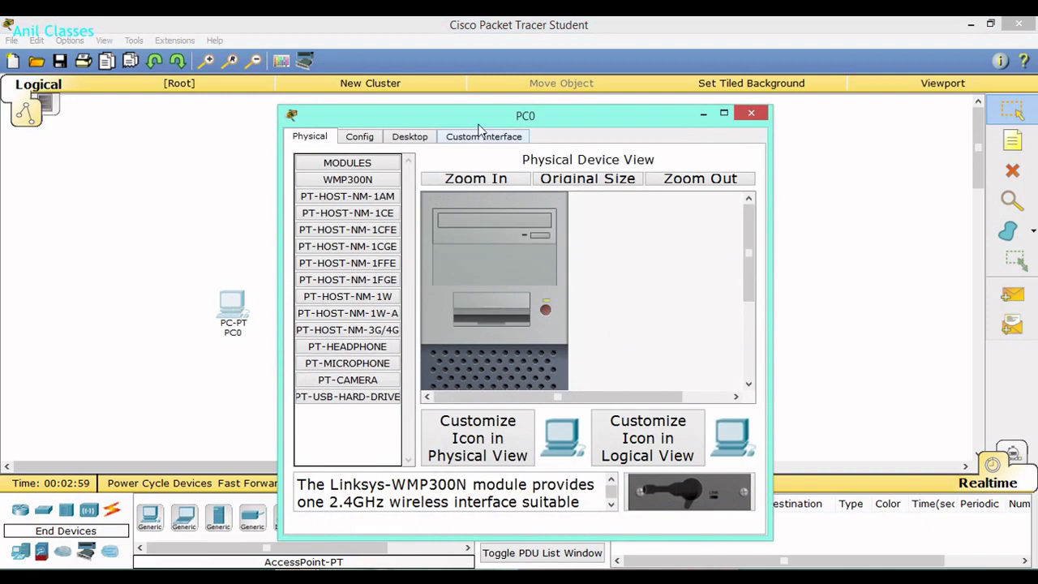
left_click_drag(479, 122, 730, 97)
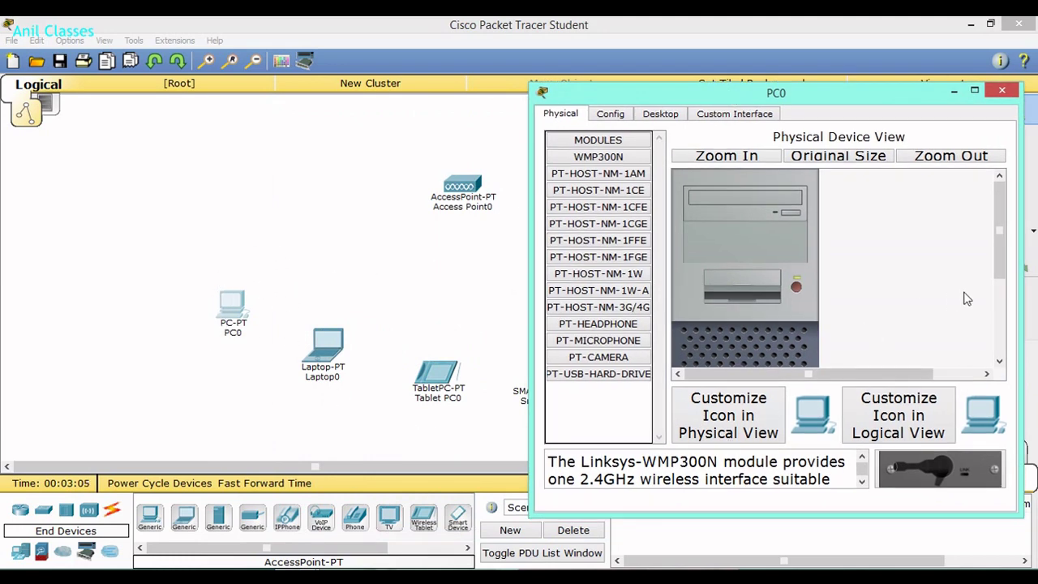
scroll(994, 277, "down", 3)
scroll(994, 277, "up", 3)
scroll(998, 333, "down", 5)
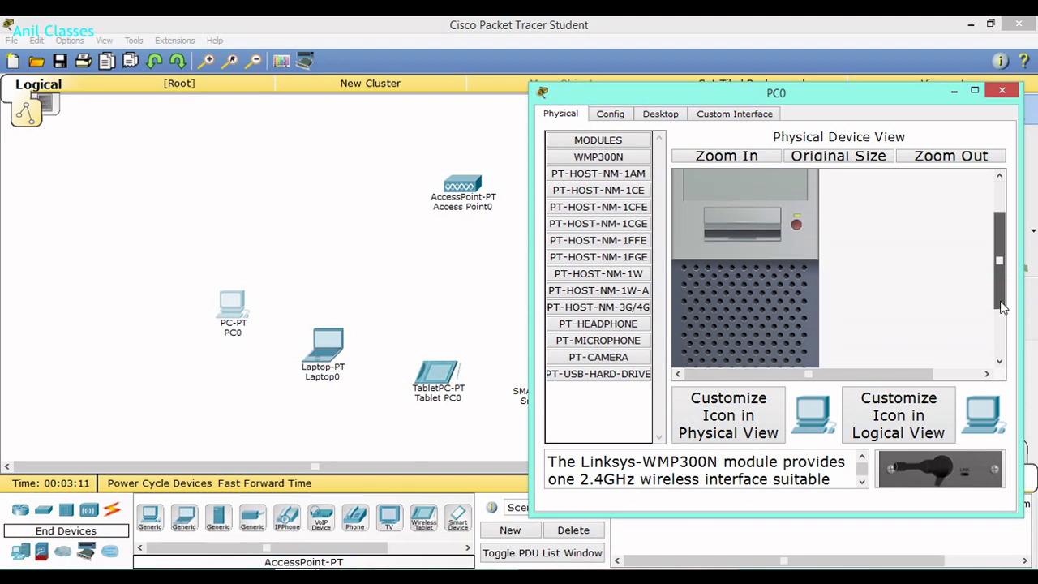
mouse_move(1000, 355)
left_mouse_down()
mouse_move(1002, 281)
mouse_move(1001, 349)
left_mouse_up()
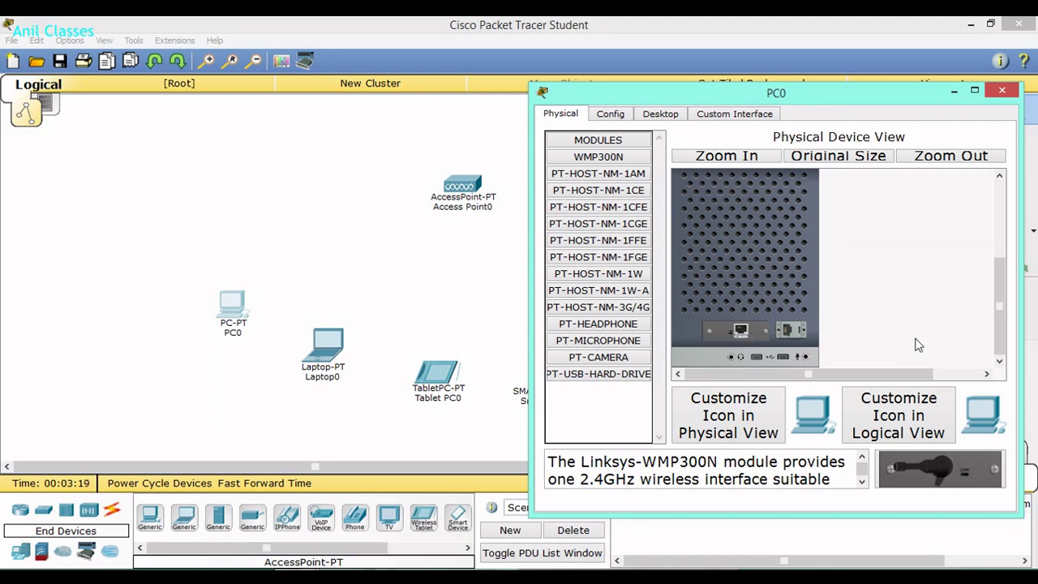
left_click_drag(1001, 339, 1004, 284)
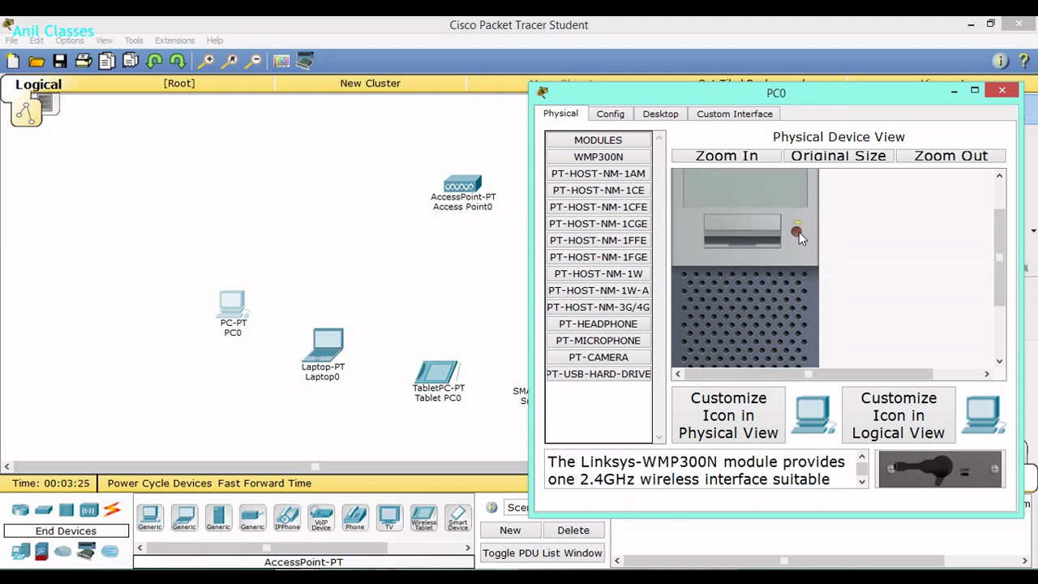
left_click_drag(1002, 294, 992, 343)
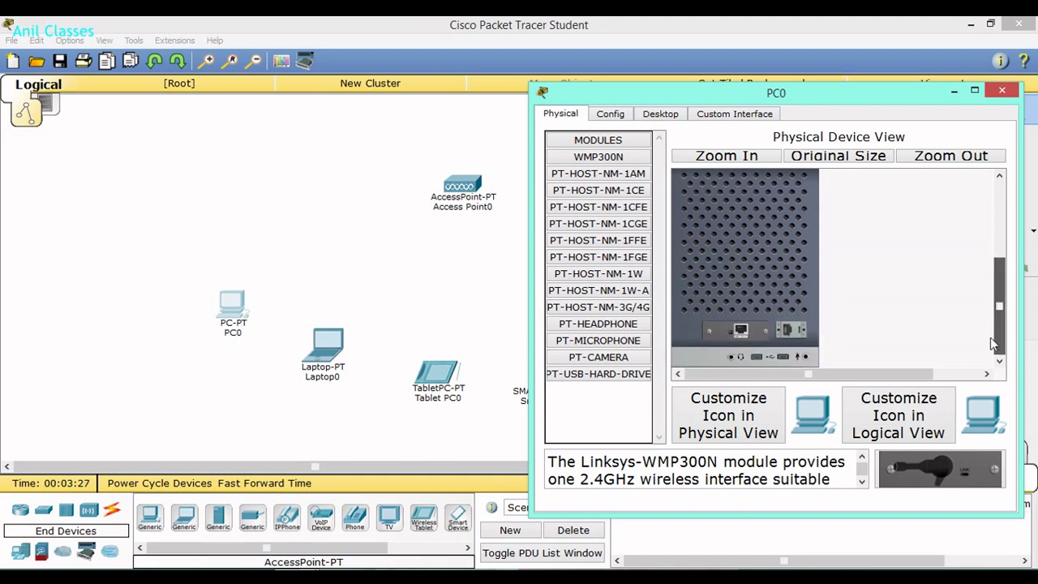
left_click_drag(773, 333, 554, 319)
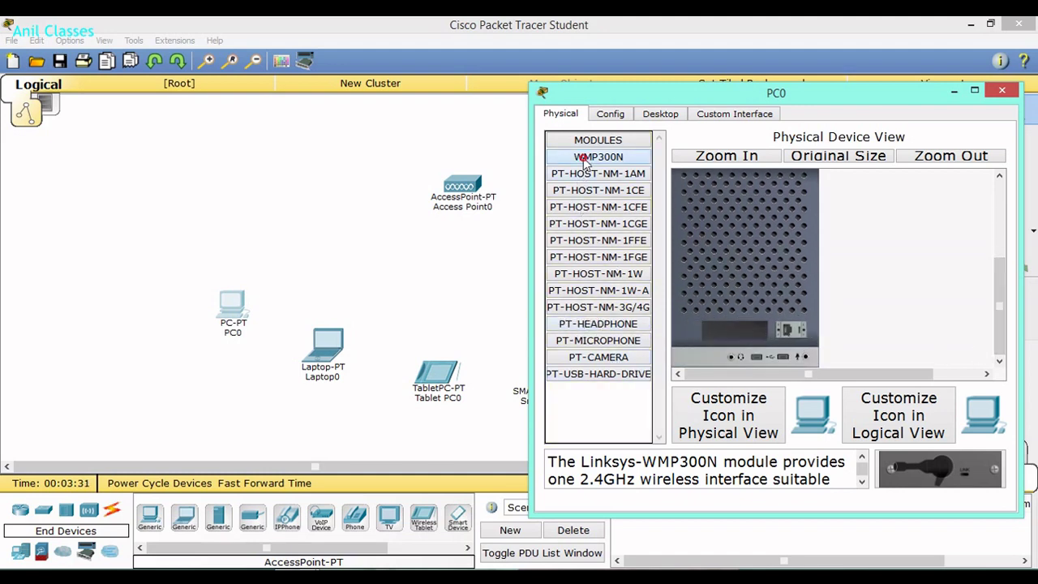
Install the WMP300N wireless module in PC0 and power it back on.
left_click_drag(583, 159, 736, 332)
left_click_drag(998, 327, 999, 283)
left_click(798, 211)
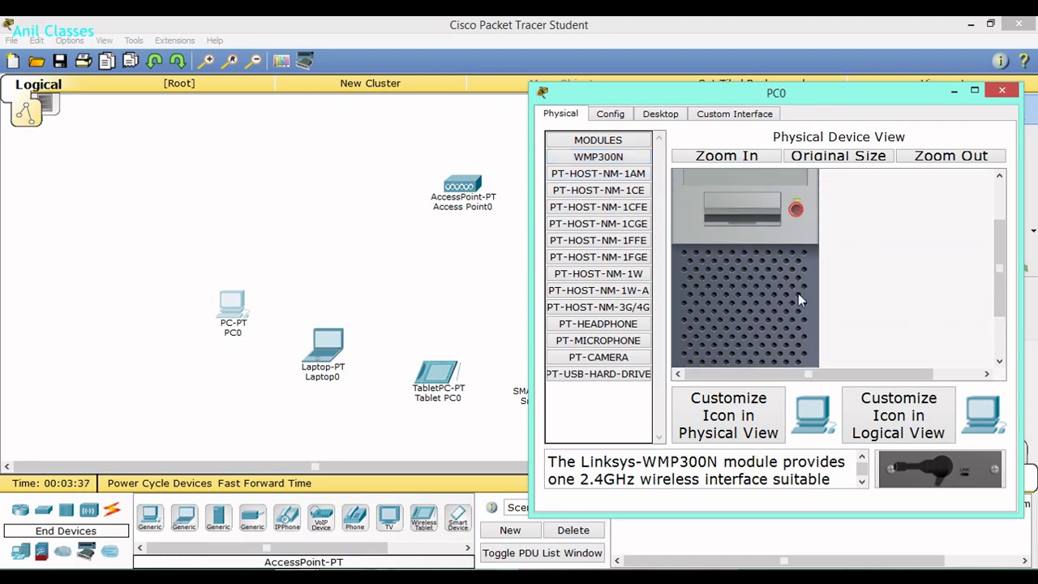
left_click(399, 309)
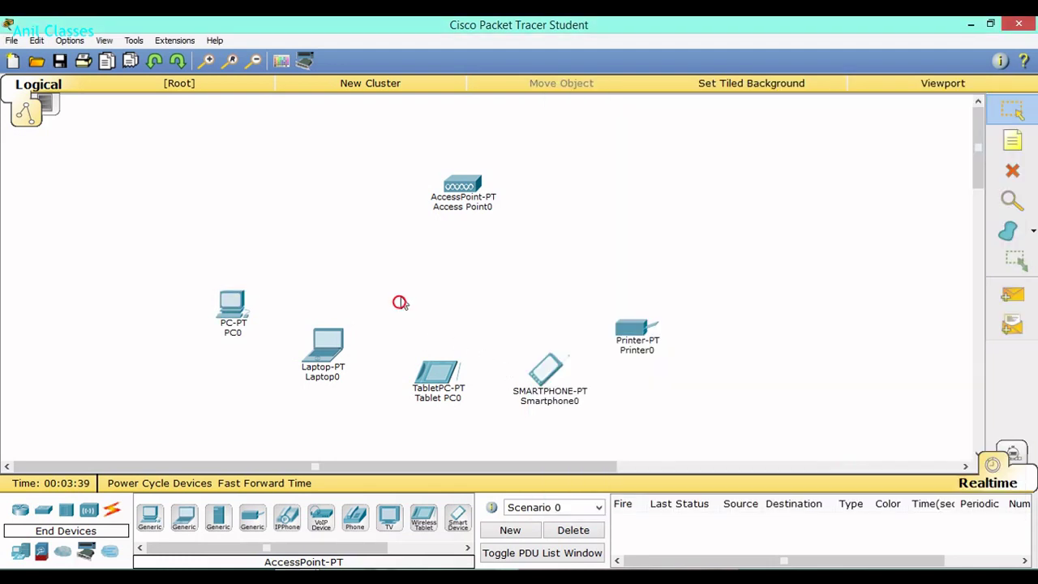
Swap Laptop0's wired module for the WPC300N, power it on, and close its window.
left_click(327, 342)
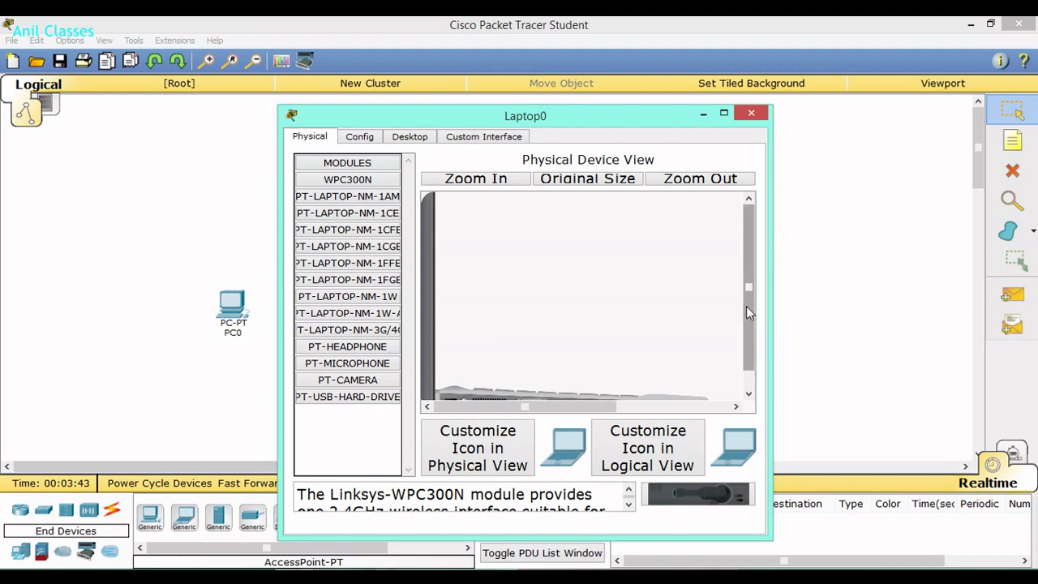
scroll(746, 305, "down", 2)
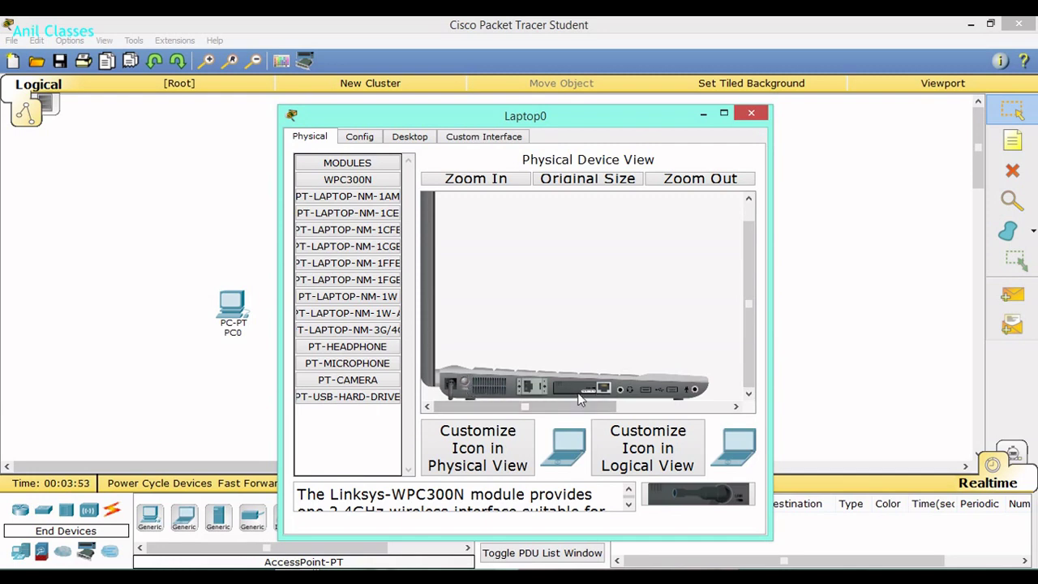
left_click_drag(537, 388, 301, 311)
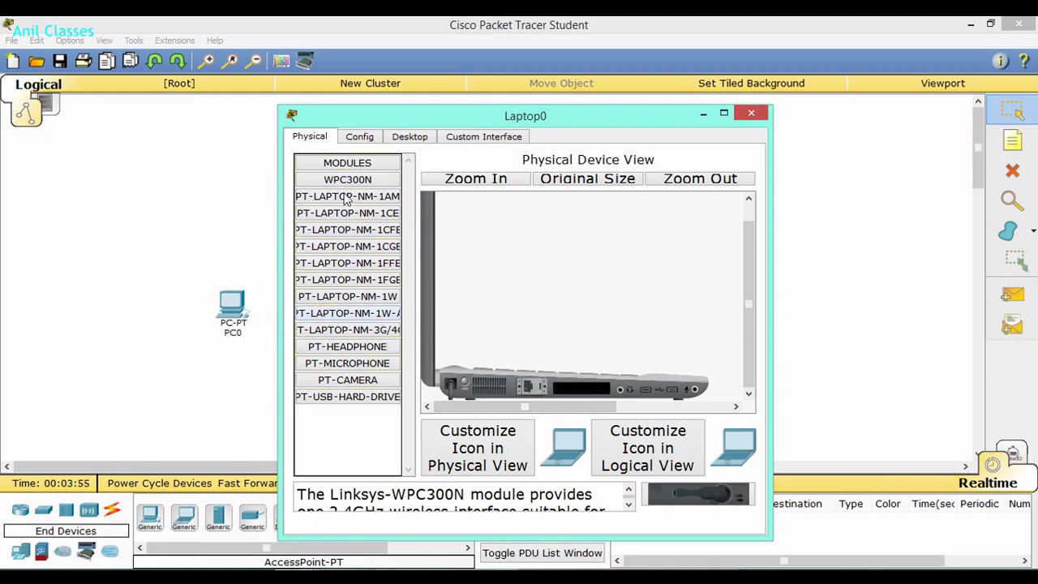
left_click_drag(345, 179, 568, 396)
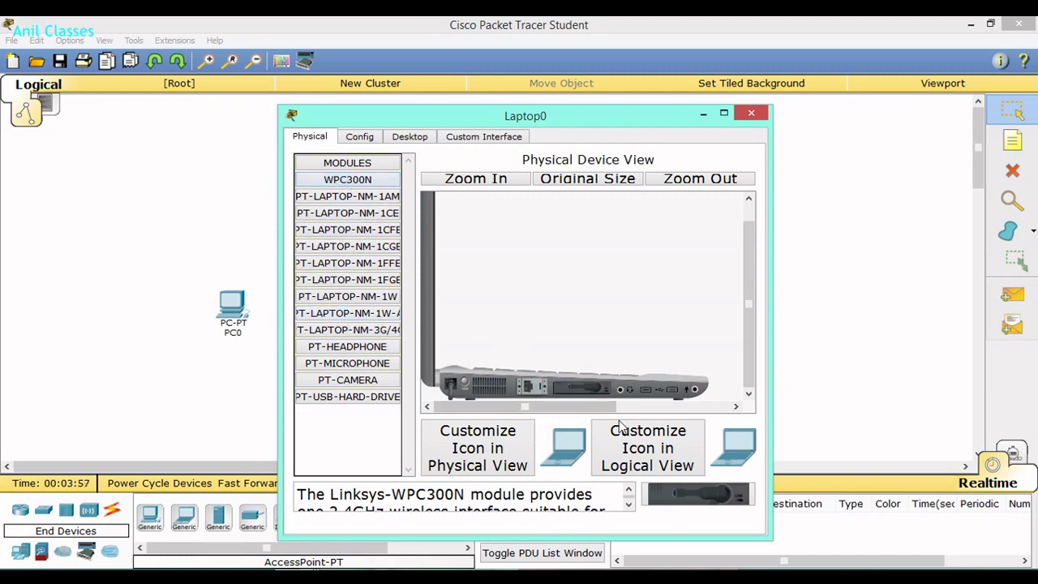
left_click(464, 381)
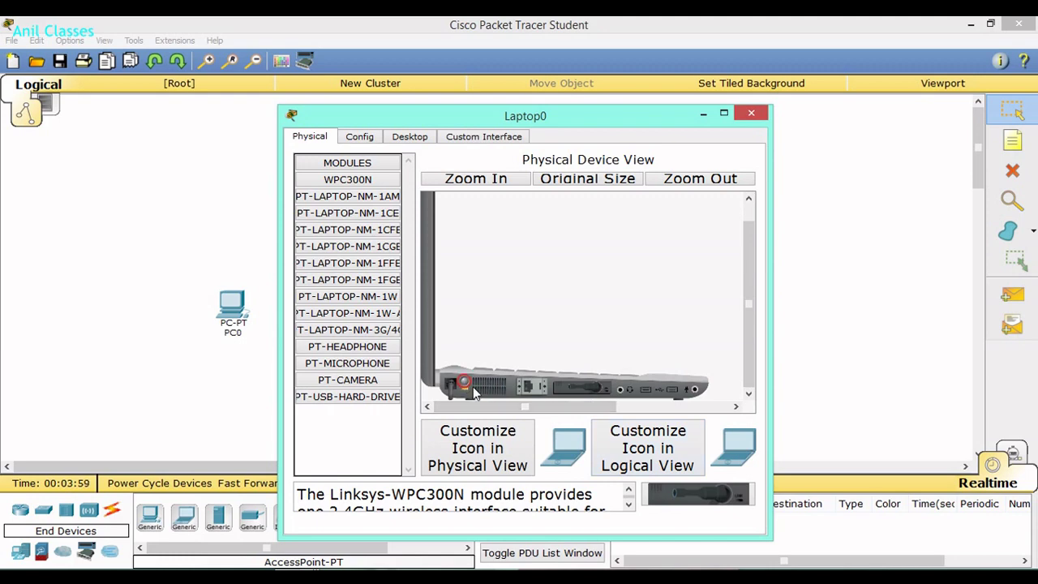
left_click(752, 114)
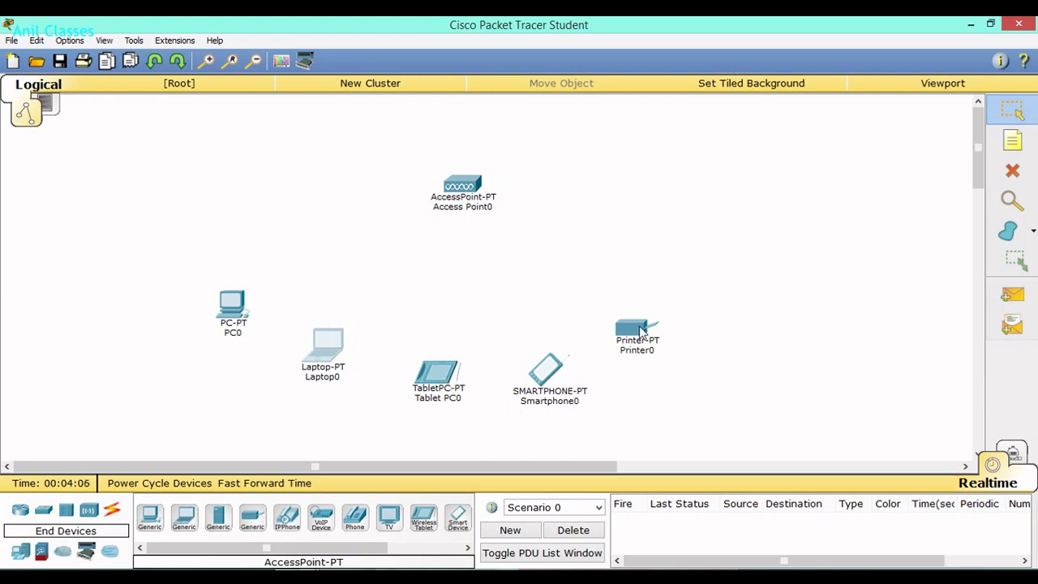
Power off Printer0, reinsert its WMP300N module, power it back on and close it.
left_click(638, 329)
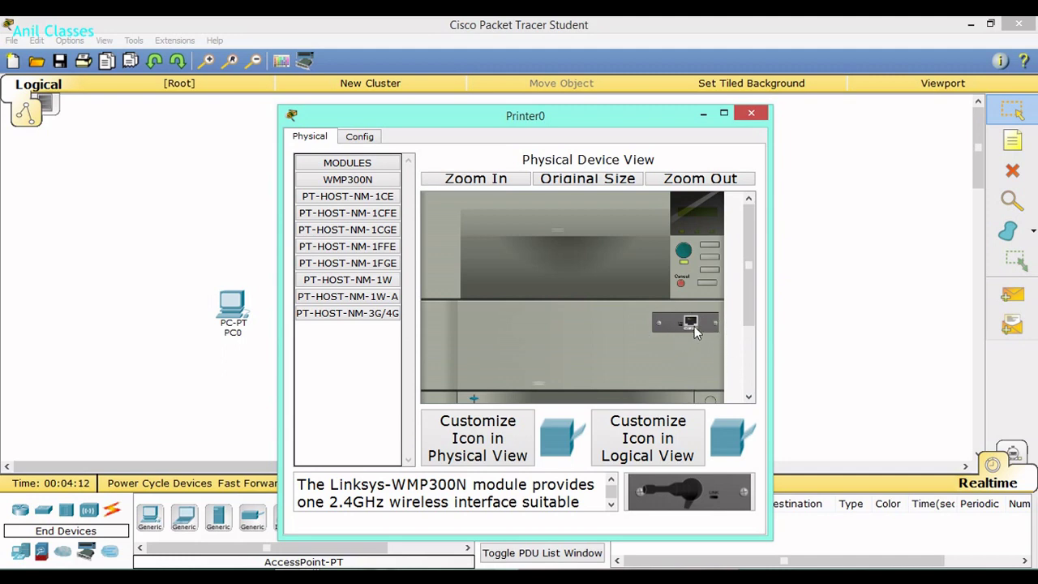
left_click(684, 253)
left_click_drag(682, 330, 314, 317)
left_click_drag(325, 180, 673, 329)
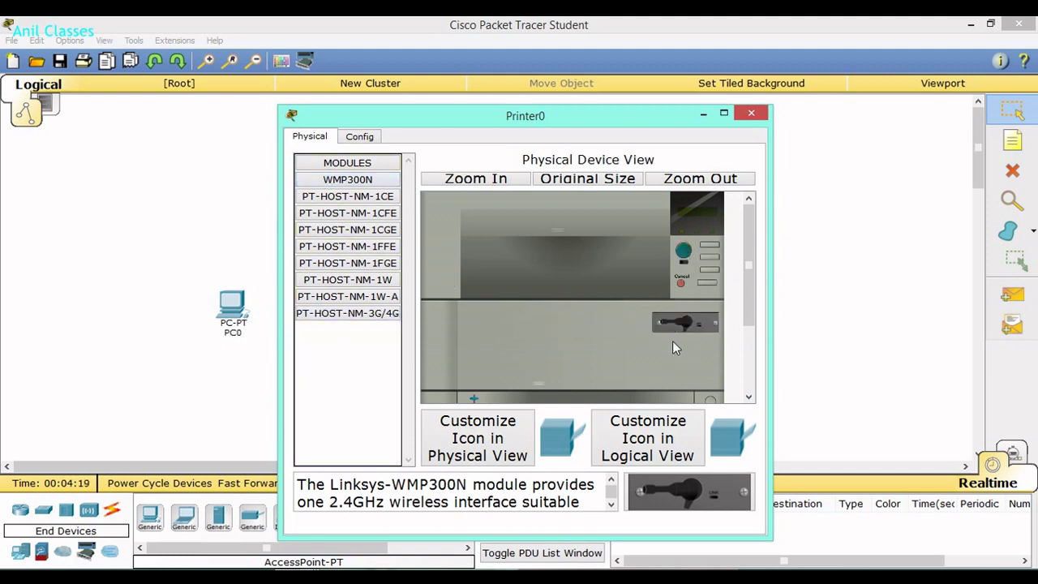
left_click(684, 253)
left_click(751, 113)
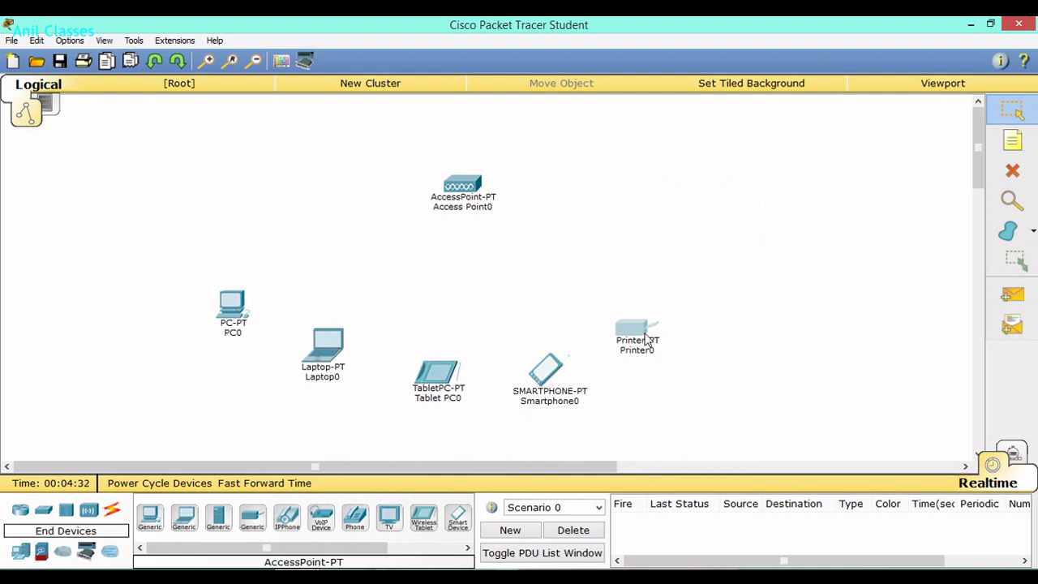
mouse_move(646, 341)
mouse_move(233, 311)
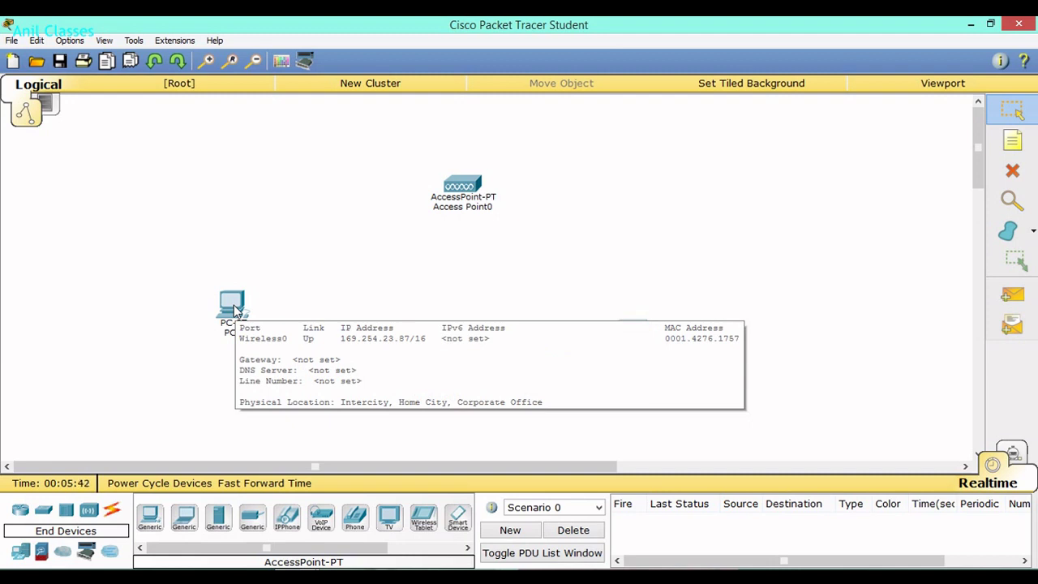
Connect PC0 to the 'Network' SSID with the WEP key via PC Wireless, then close it.
left_click(233, 308)
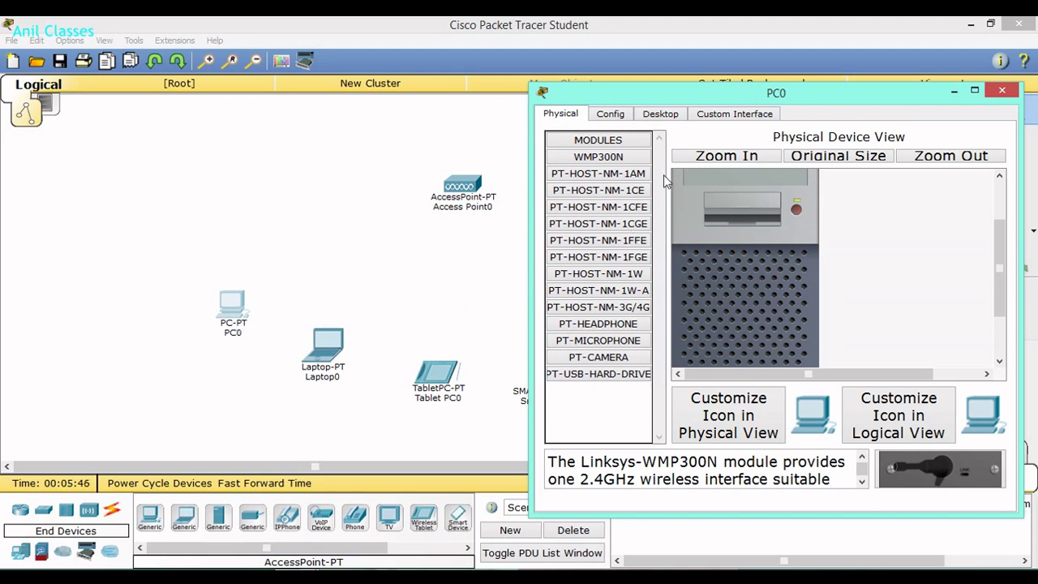
left_click(615, 119)
left_click(655, 116)
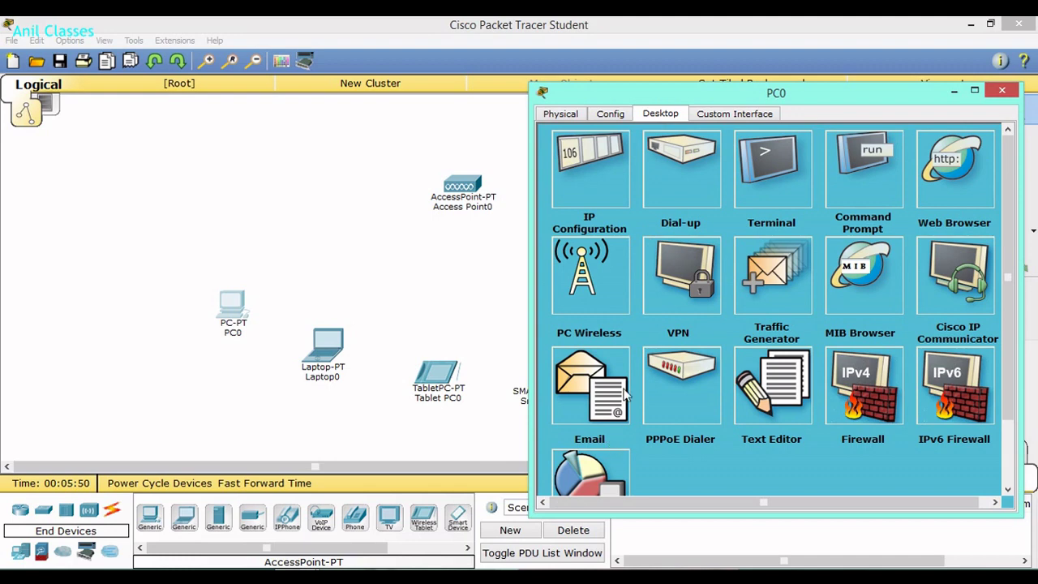
left_click(583, 288)
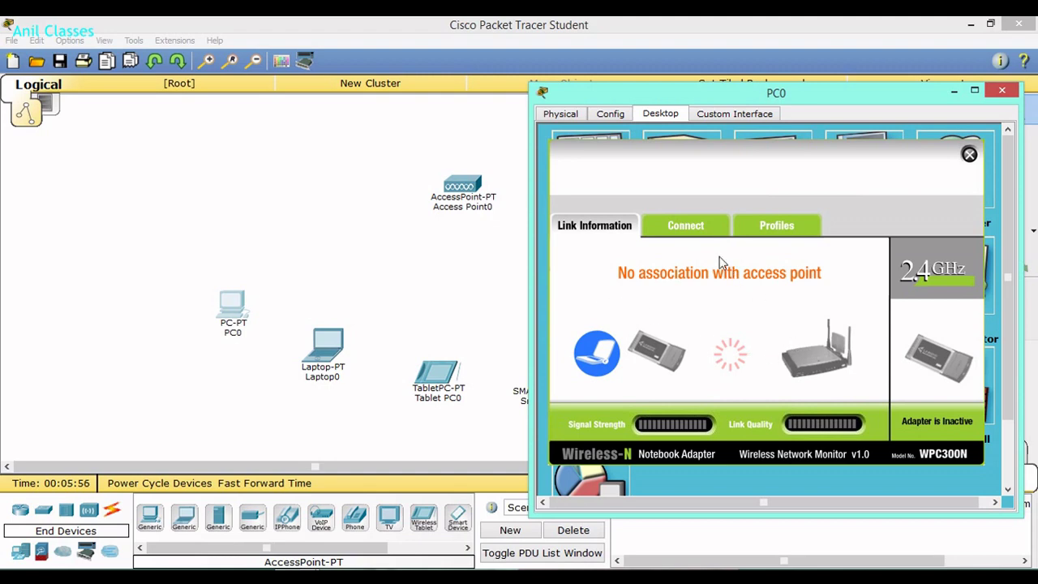
left_click(686, 227)
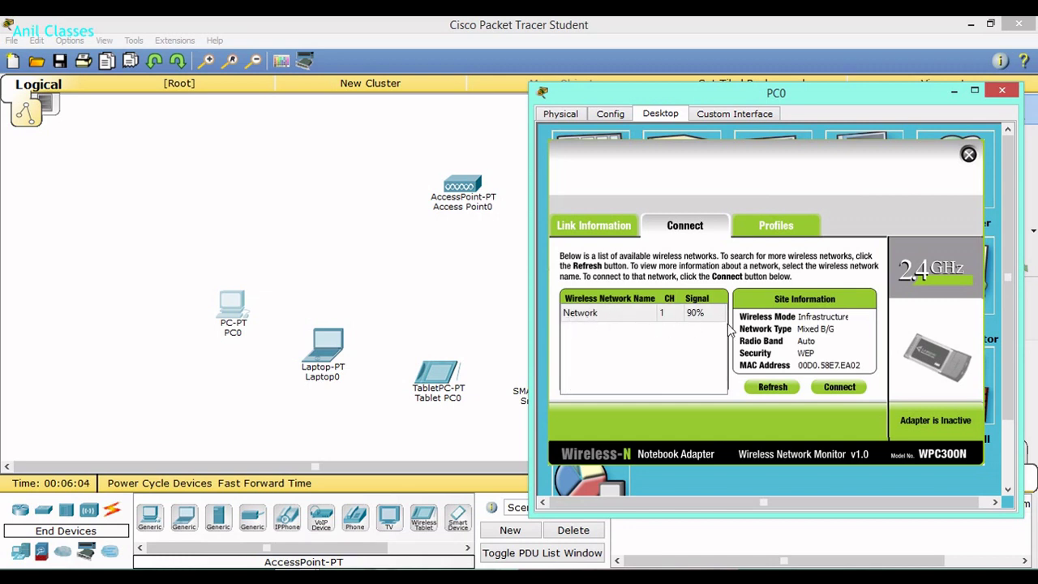
left_click(586, 315)
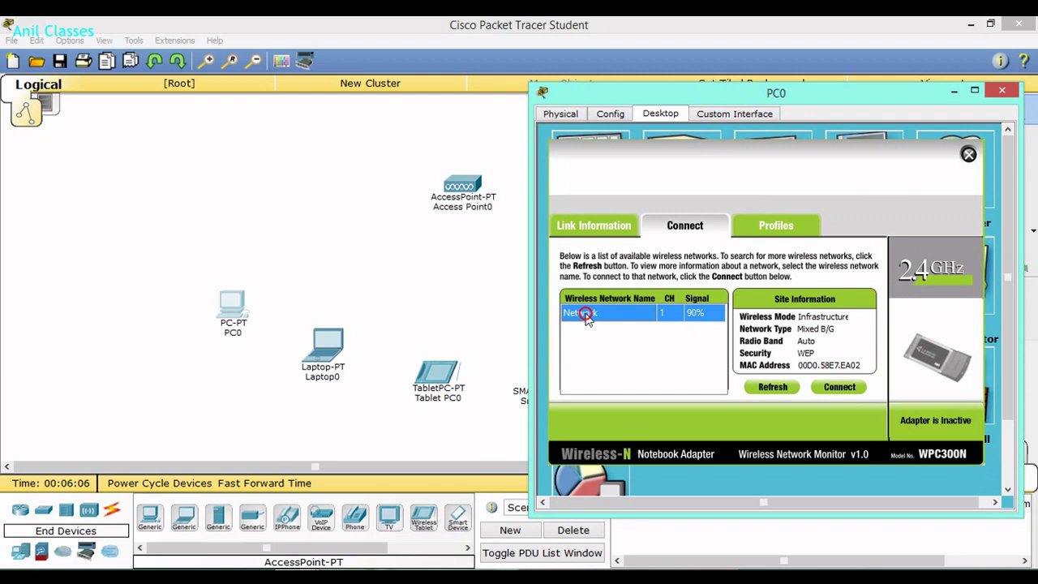
left_click(838, 390)
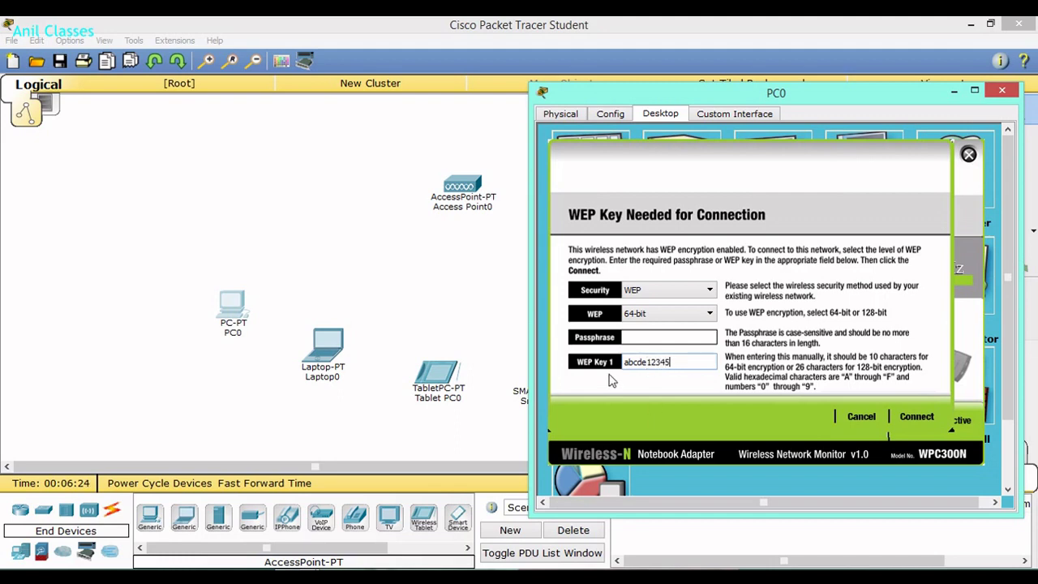
left_click(919, 419)
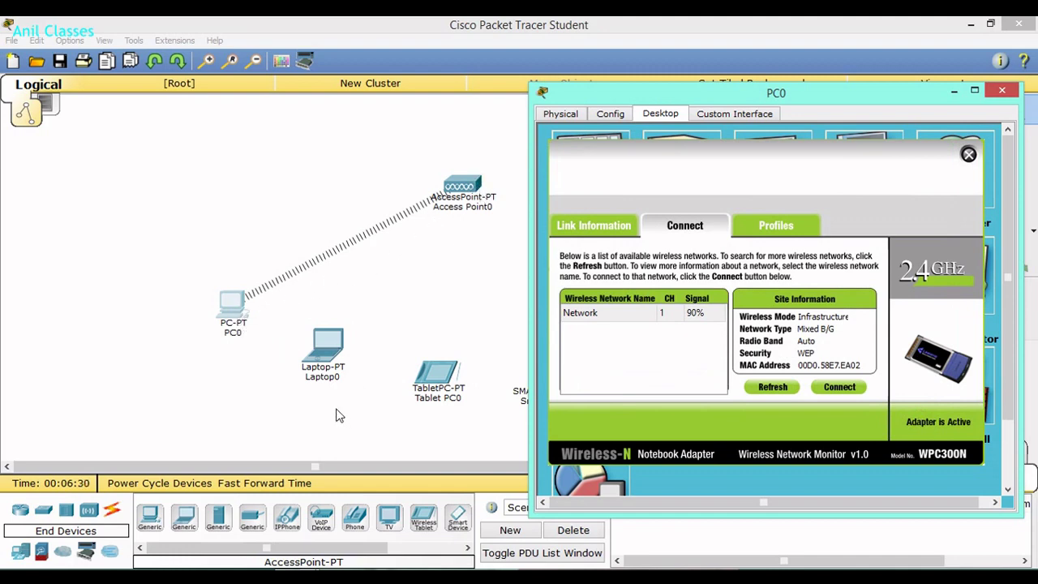
left_click(1006, 96)
Open Laptop0's PC Wireless tool and list the available wireless networks.
left_click(328, 345)
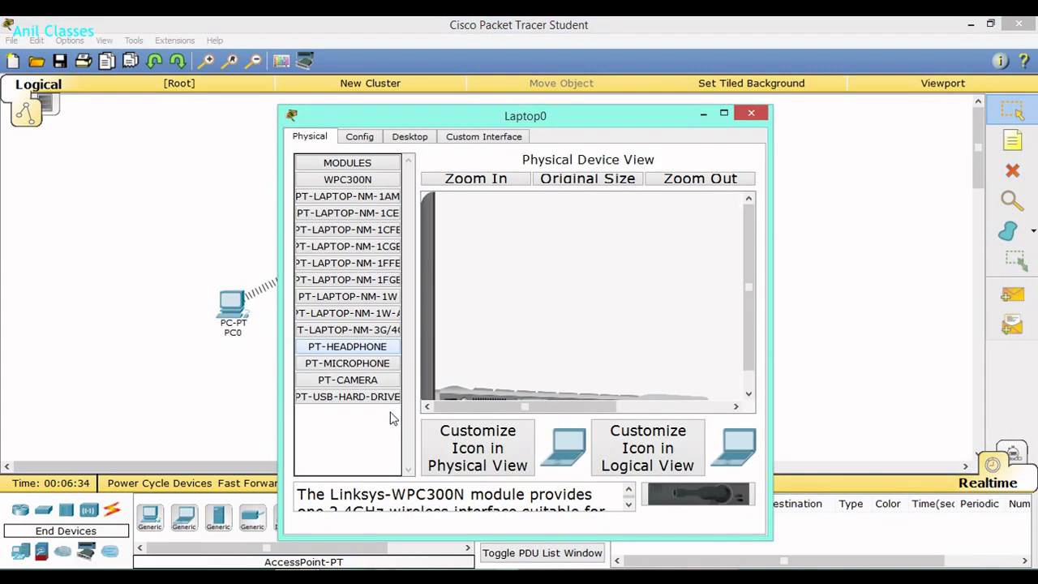
left_click_drag(444, 116, 535, 98)
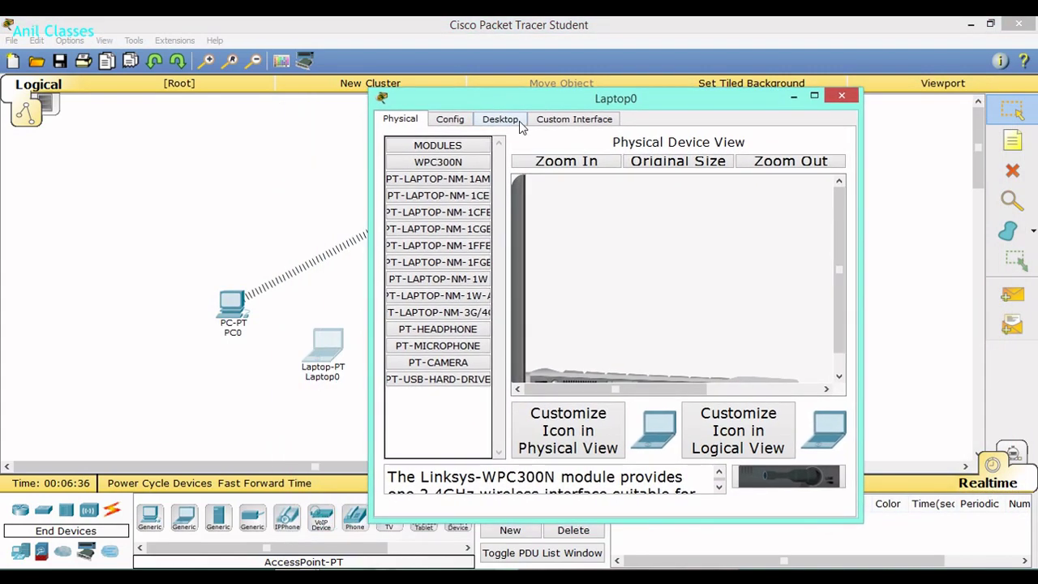
left_click(517, 121)
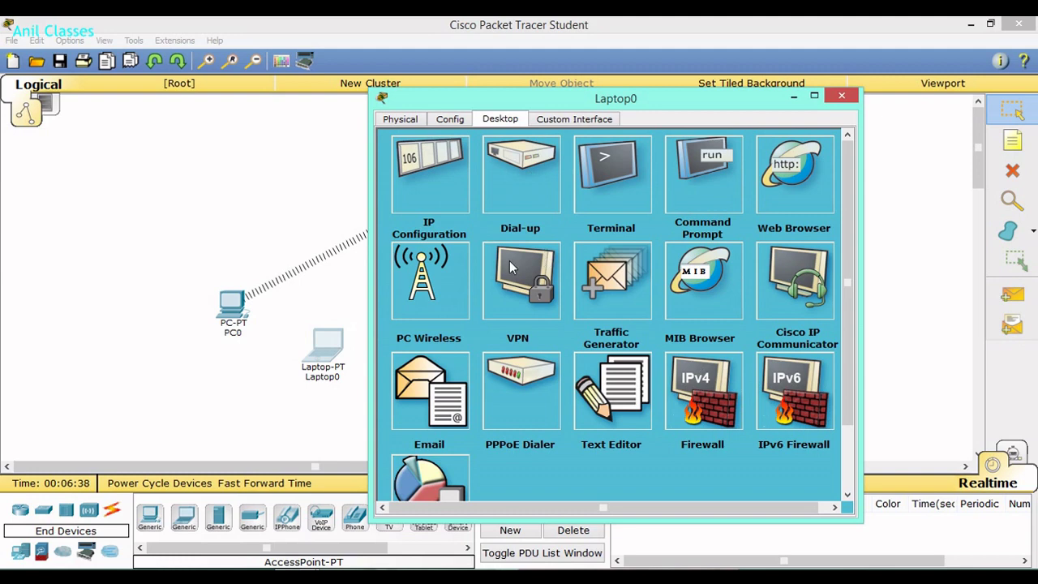
left_click(432, 294)
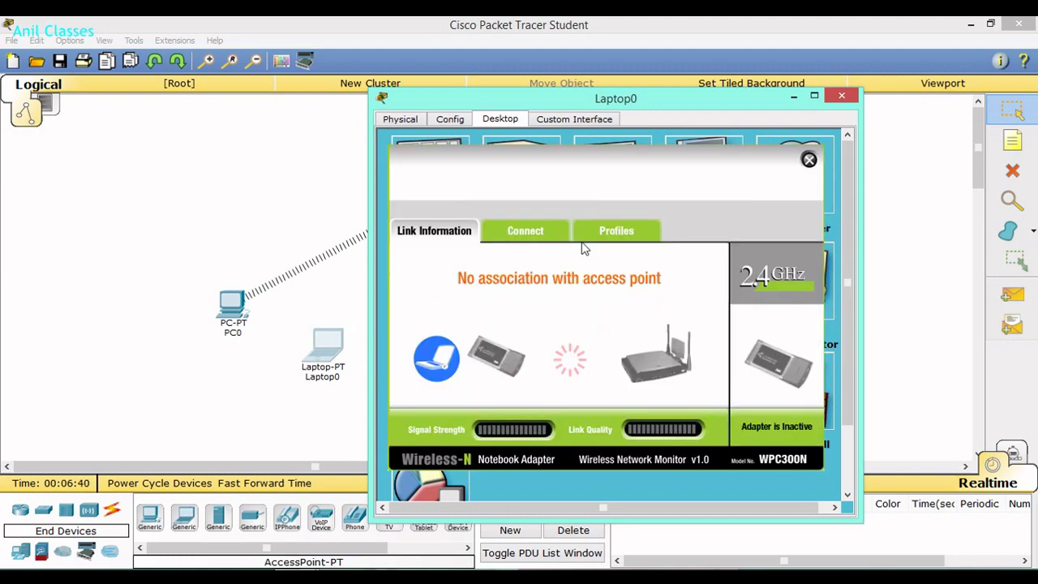
left_click(534, 232)
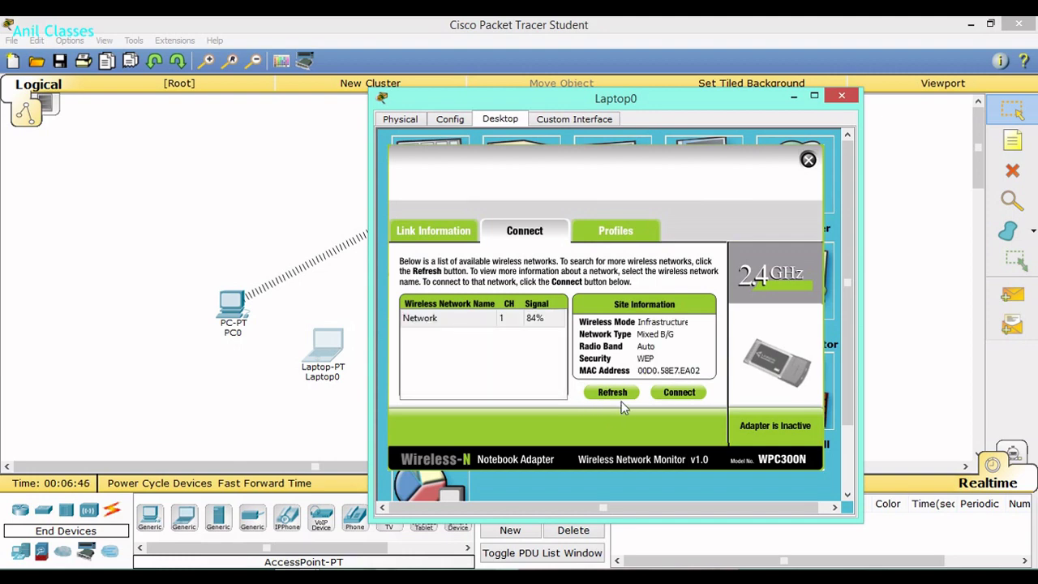
Join Laptop0 to the 'Network' SSID using the WEP key, then close its window.
left_click(436, 325)
left_click(684, 396)
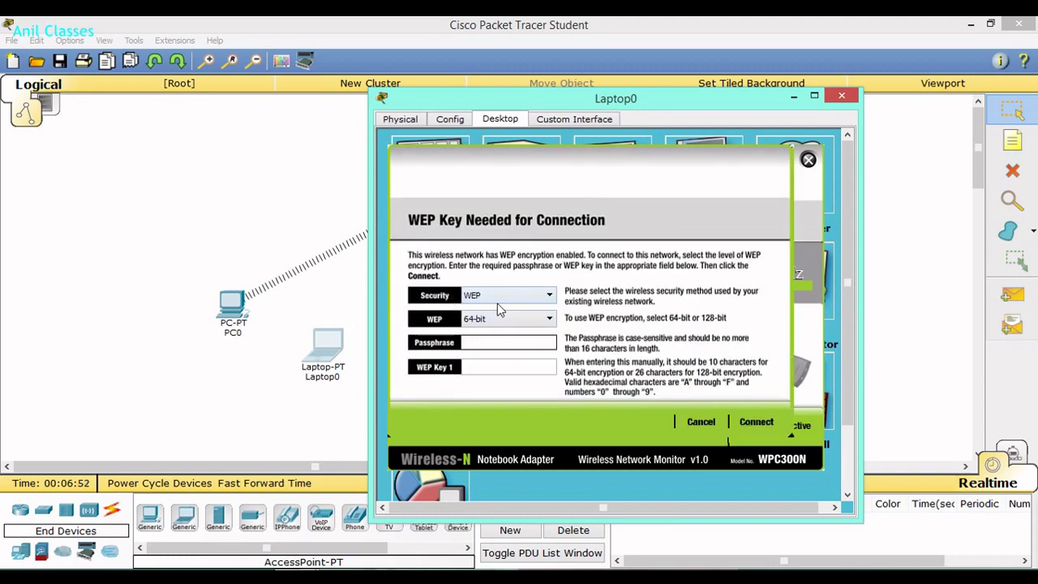
left_click(517, 345)
left_click(483, 370)
type("abcde12345")
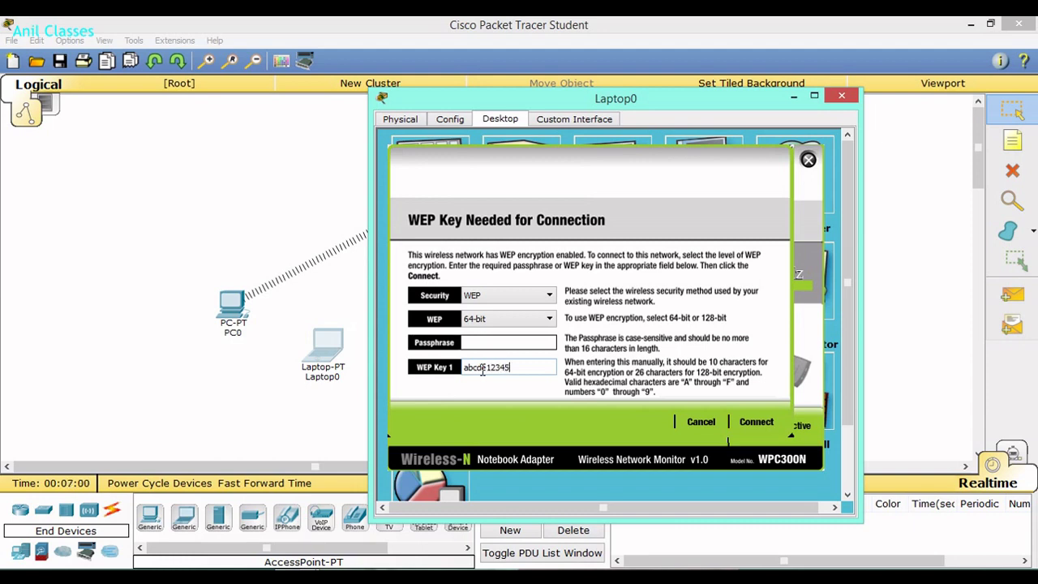
left_click(749, 421)
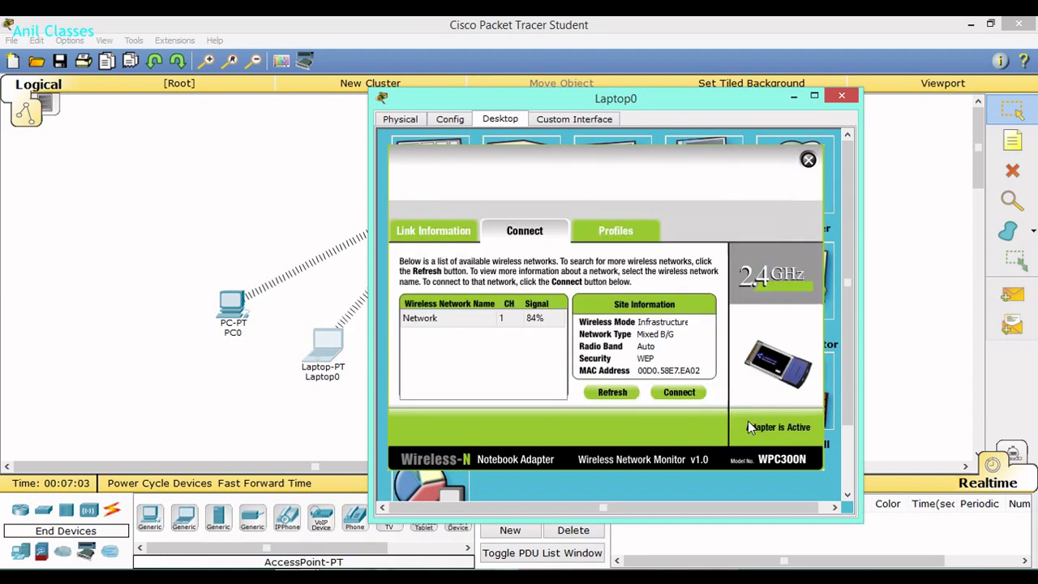
left_click(842, 96)
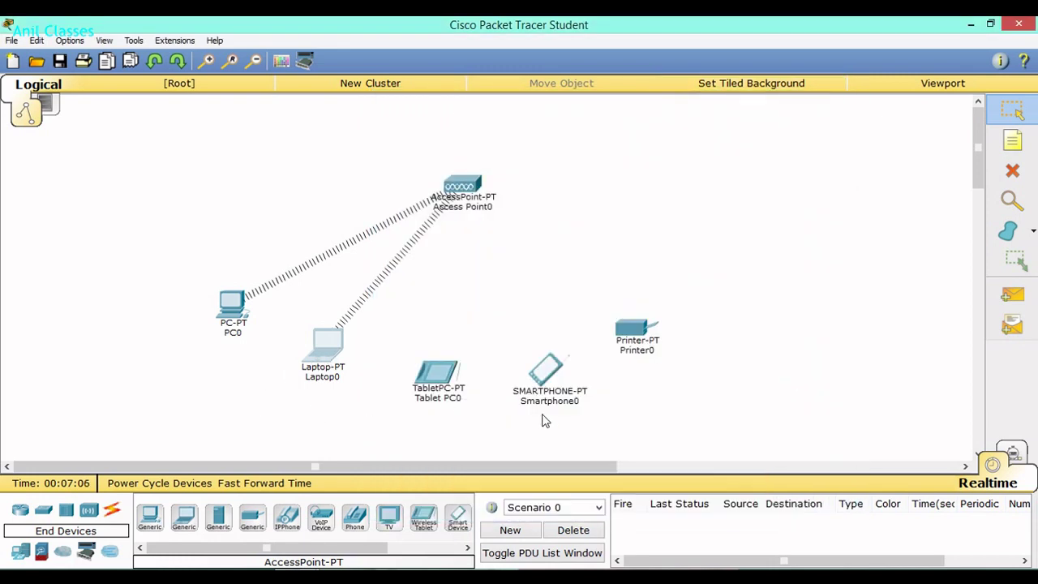
Set Printer0's Wireless0 to WEP authentication with SSID 'Network', then close its window.
left_click(631, 332)
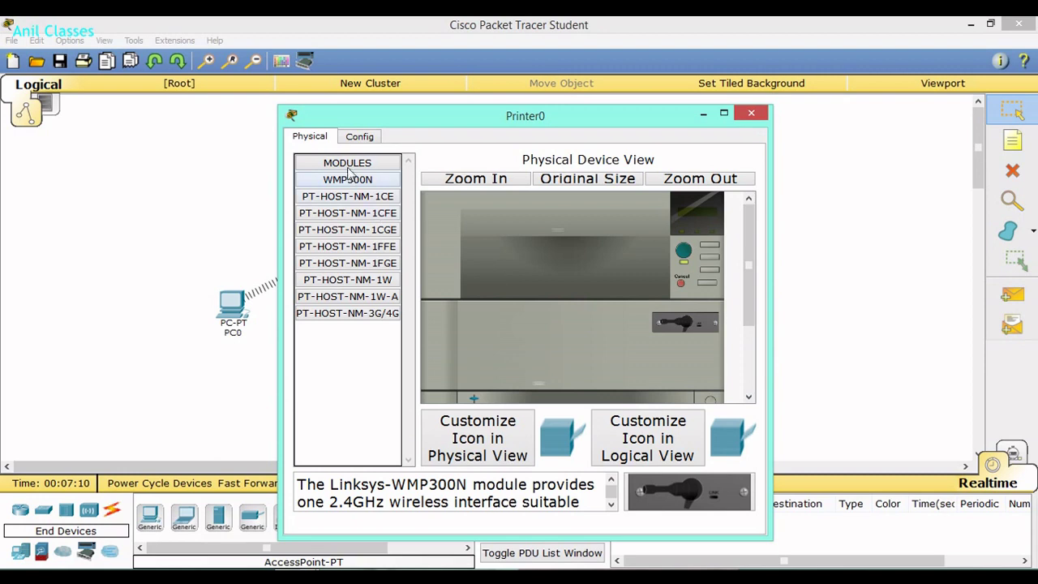
left_click(364, 139)
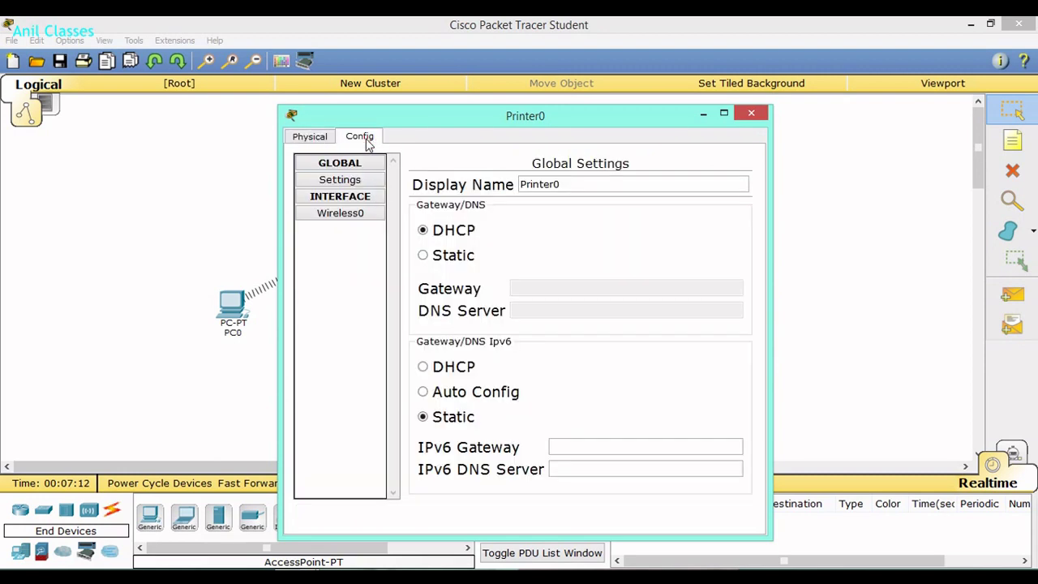
left_click(322, 142)
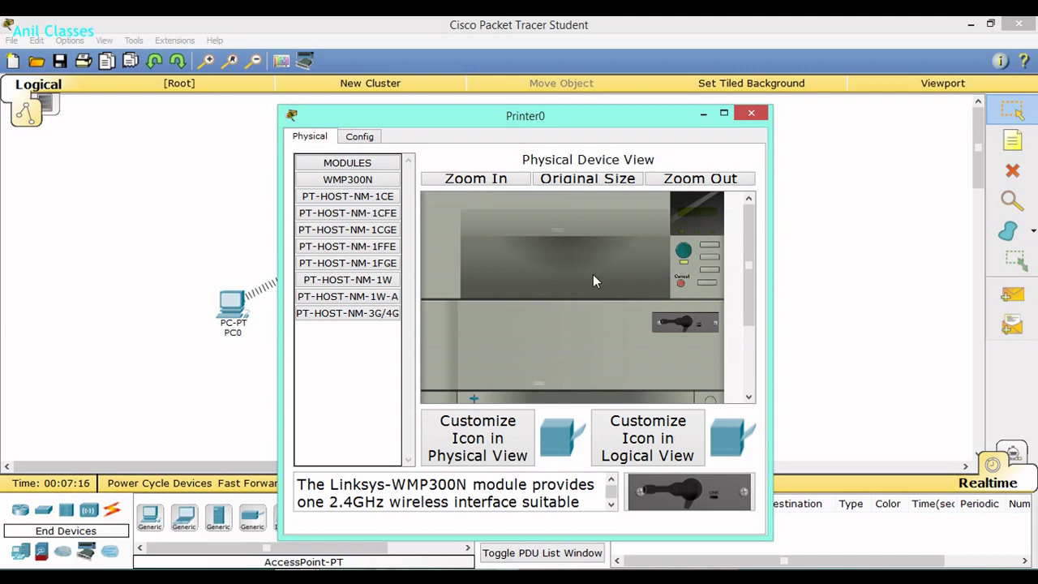
left_click(367, 143)
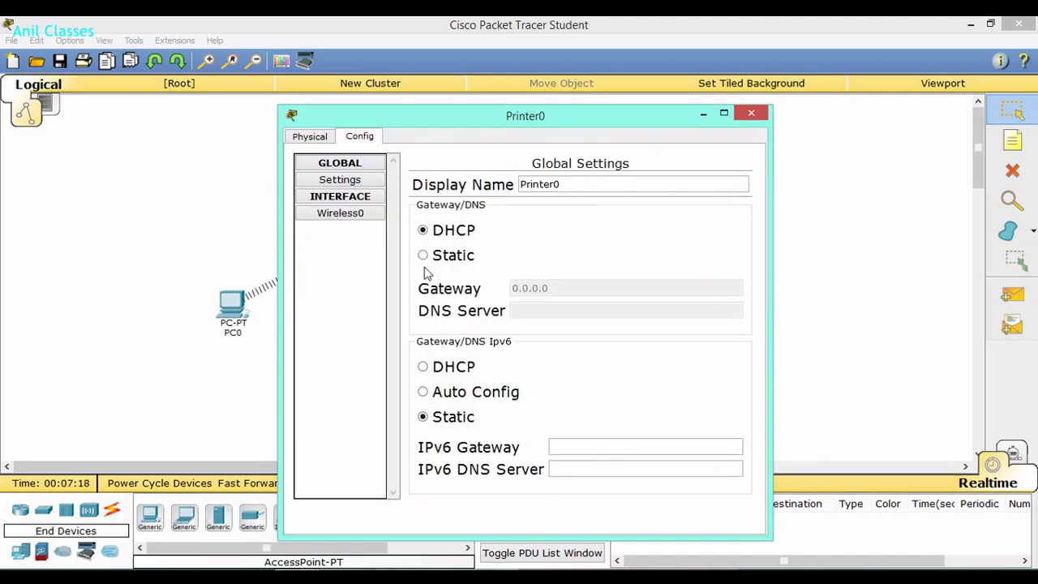
left_click(346, 217)
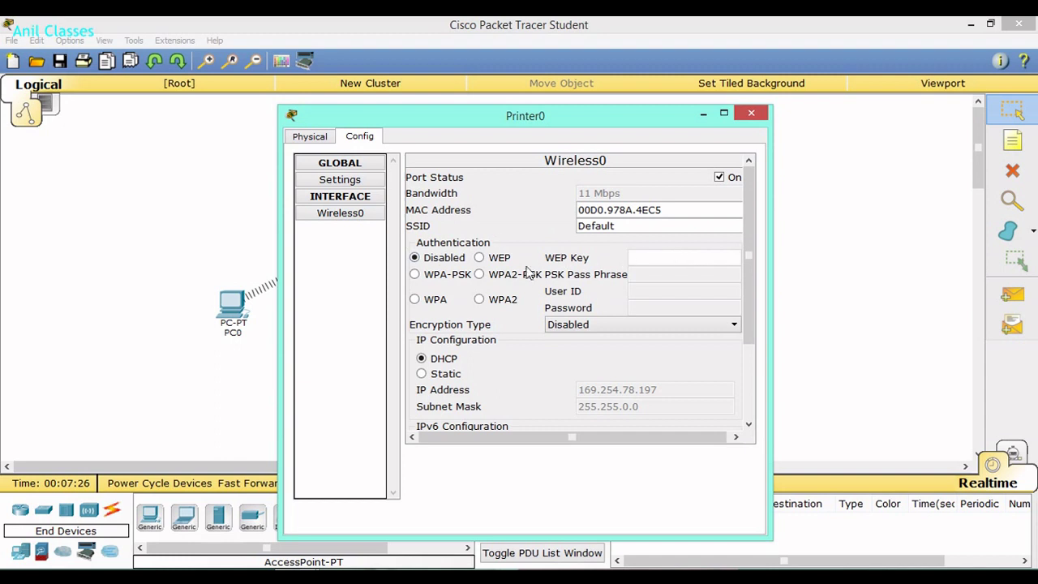
left_click(479, 258)
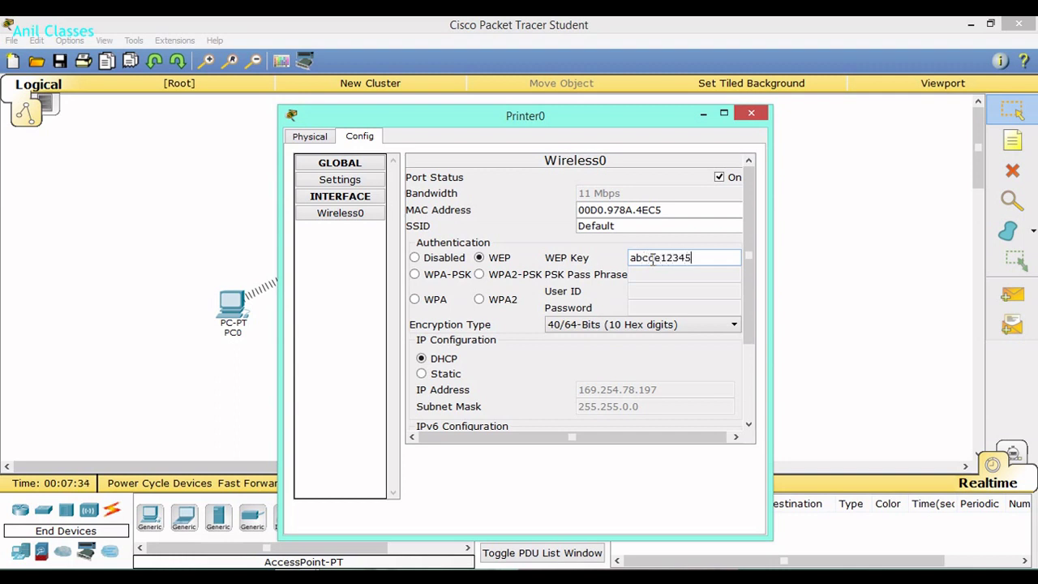
left_click_drag(621, 225, 568, 227)
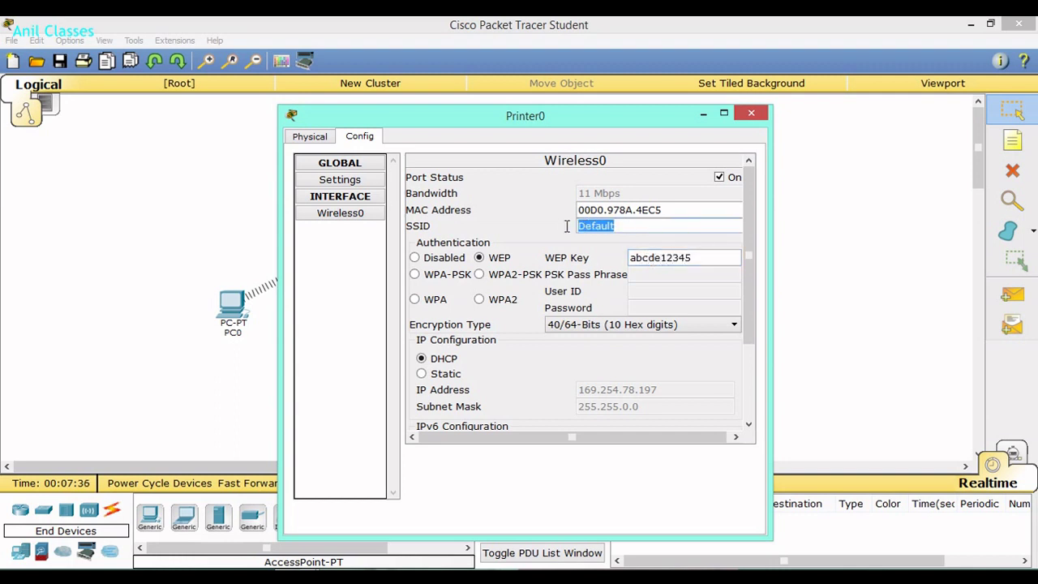
type("N")
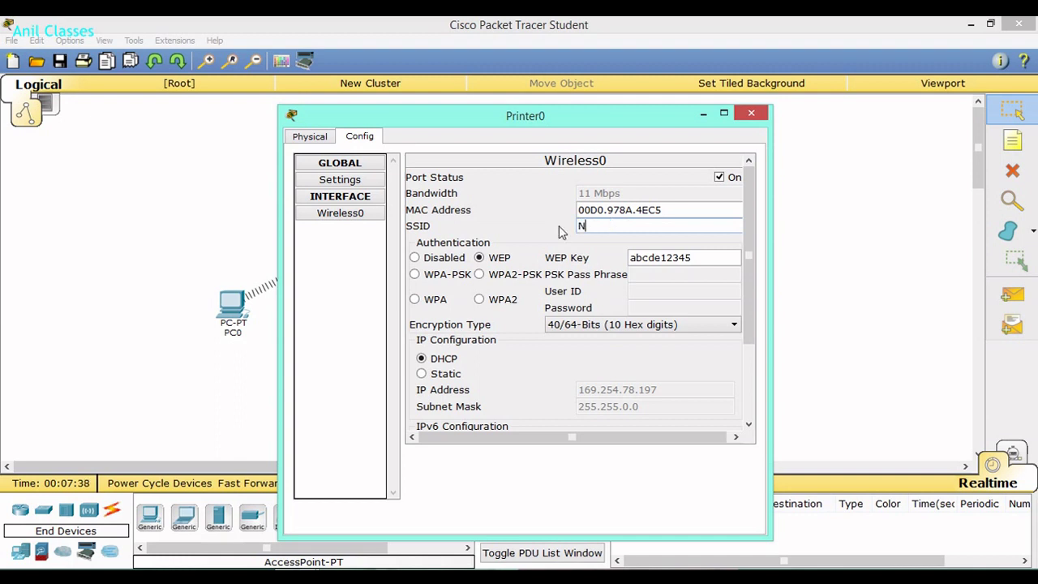
type("etwork")
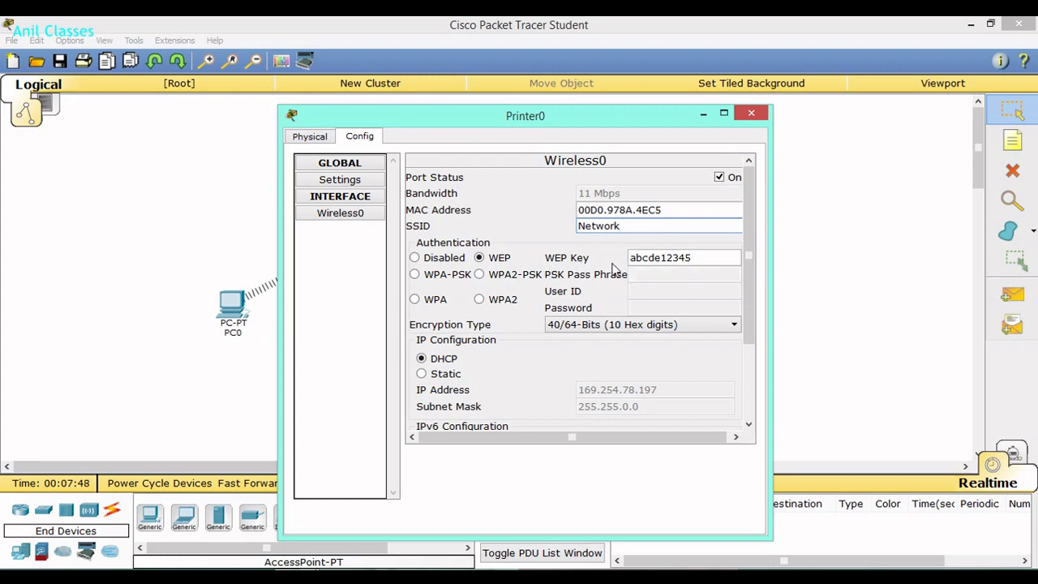
left_click(751, 114)
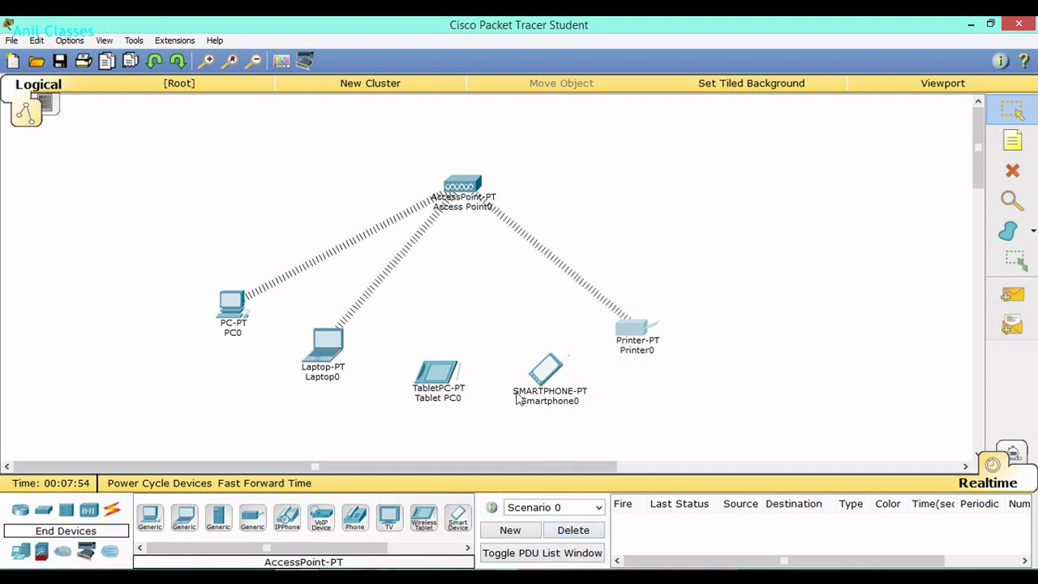
Give Tablet PC0's Wireless0 the SSID 'Network' with WEP and its key, then close it.
left_click(432, 379)
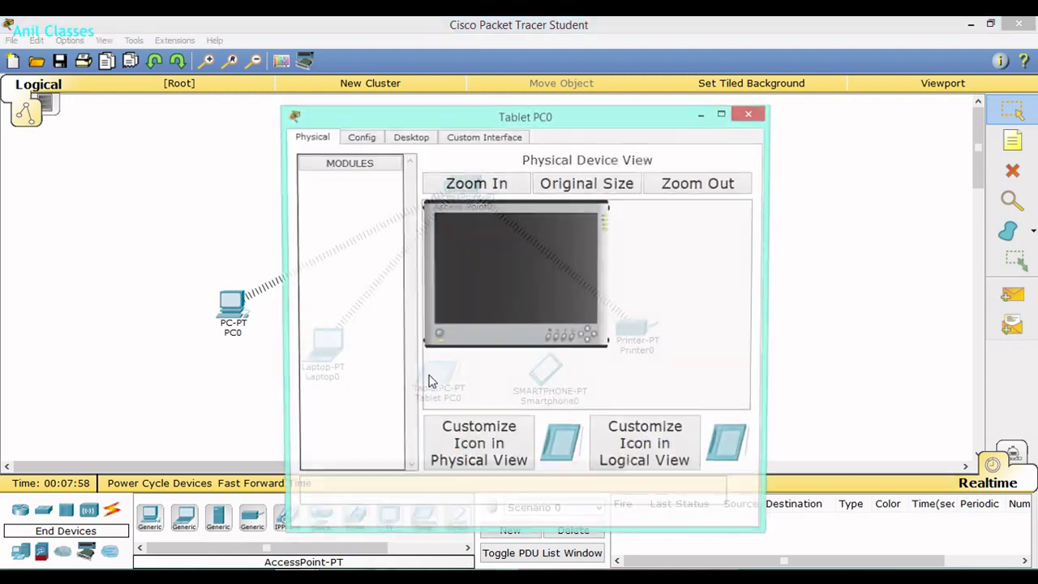
left_click(358, 138)
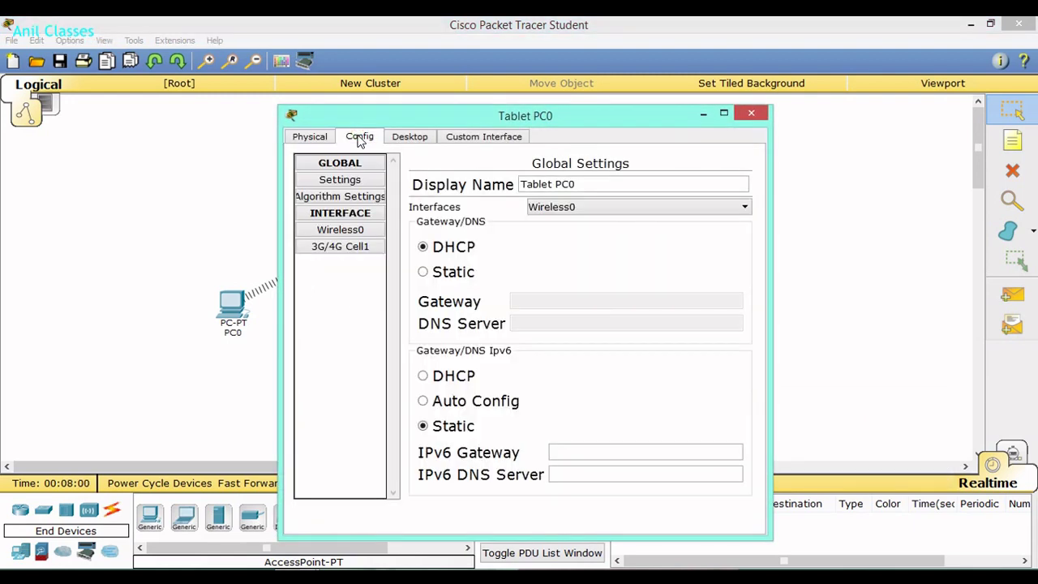
left_click(352, 232)
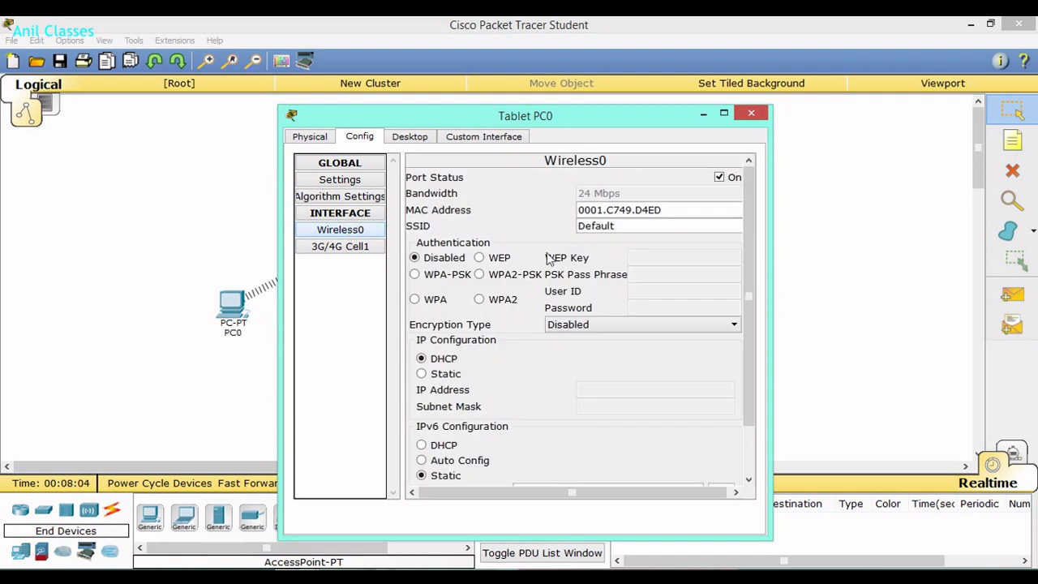
left_click_drag(622, 225, 549, 227)
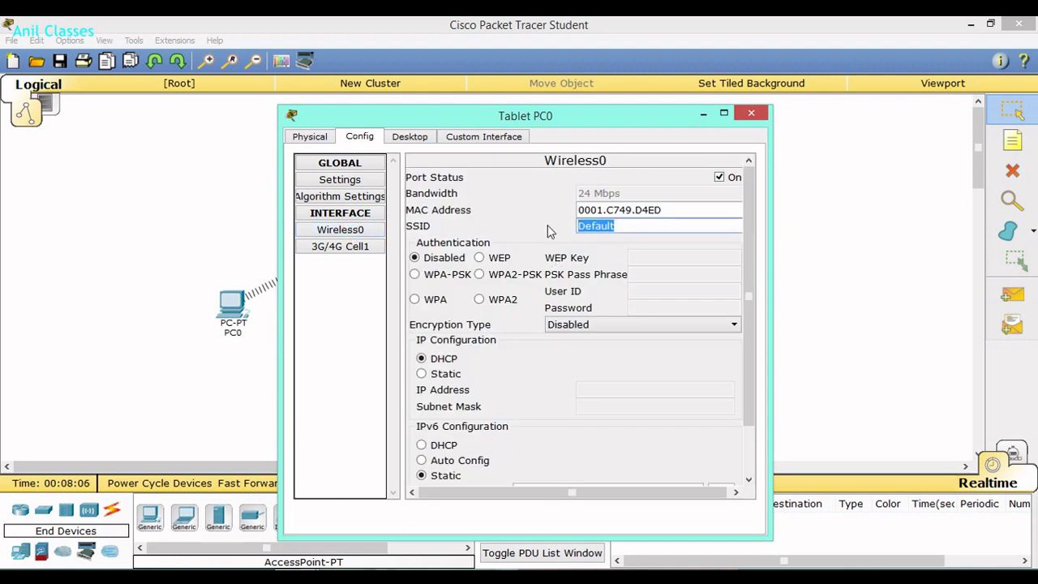
type("Network")
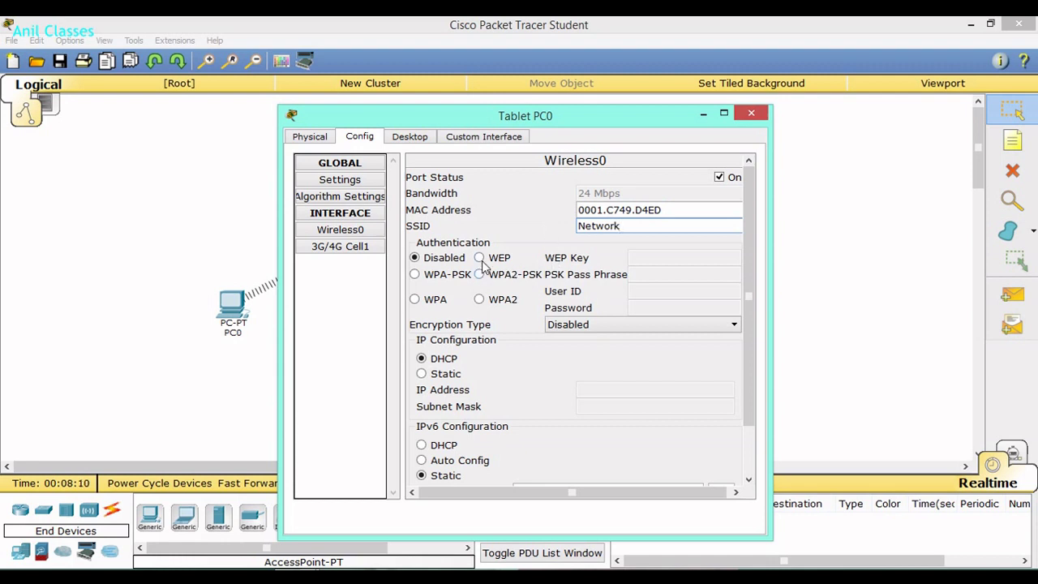
left_click(480, 258)
left_click(660, 259)
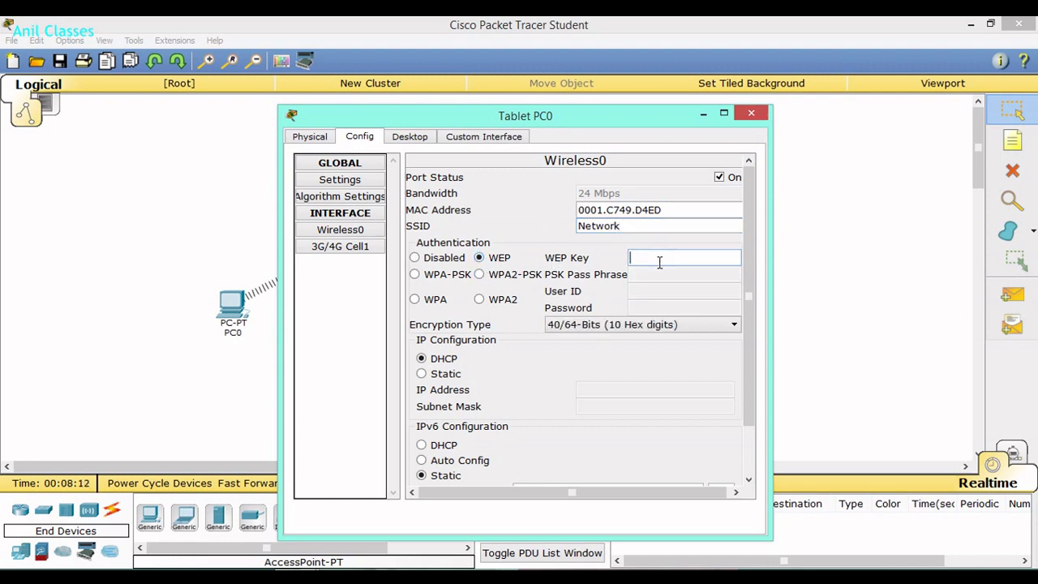
type("abcde12345")
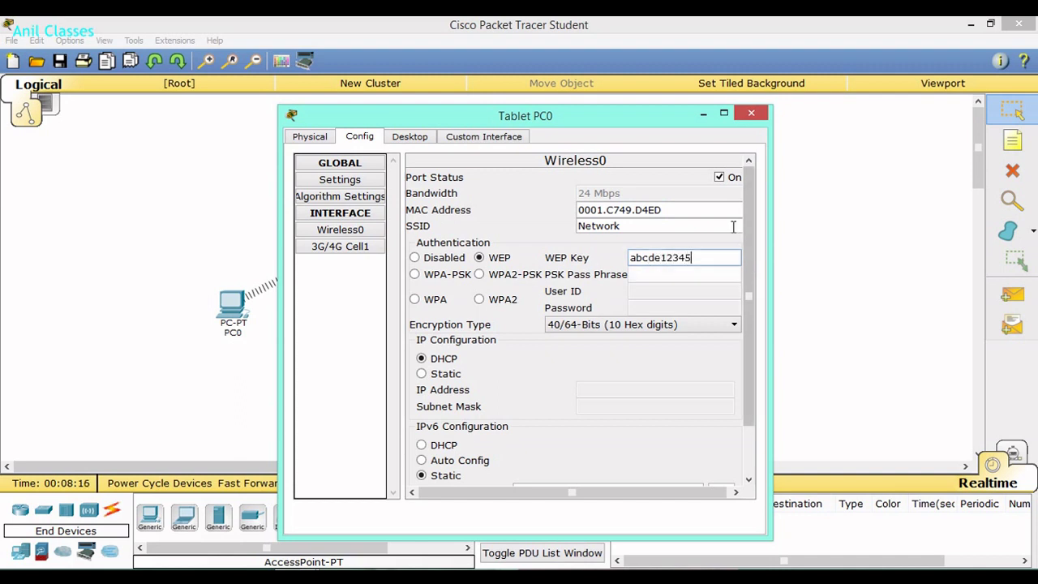
left_click(751, 114)
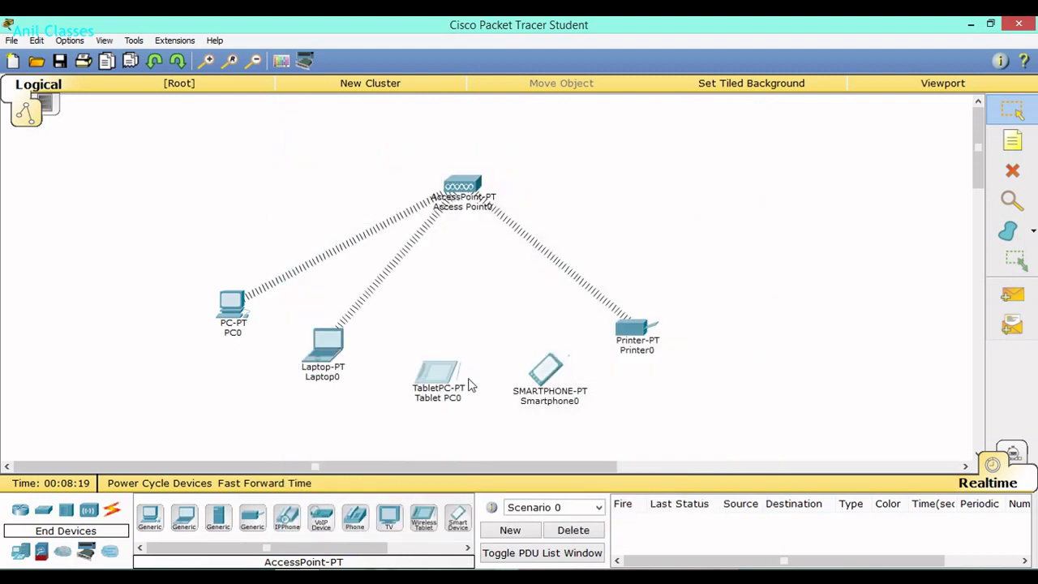
Set Smartphone0's Wireless0 to WEP security with the shared WEP key and SSID Network.
left_click(550, 376)
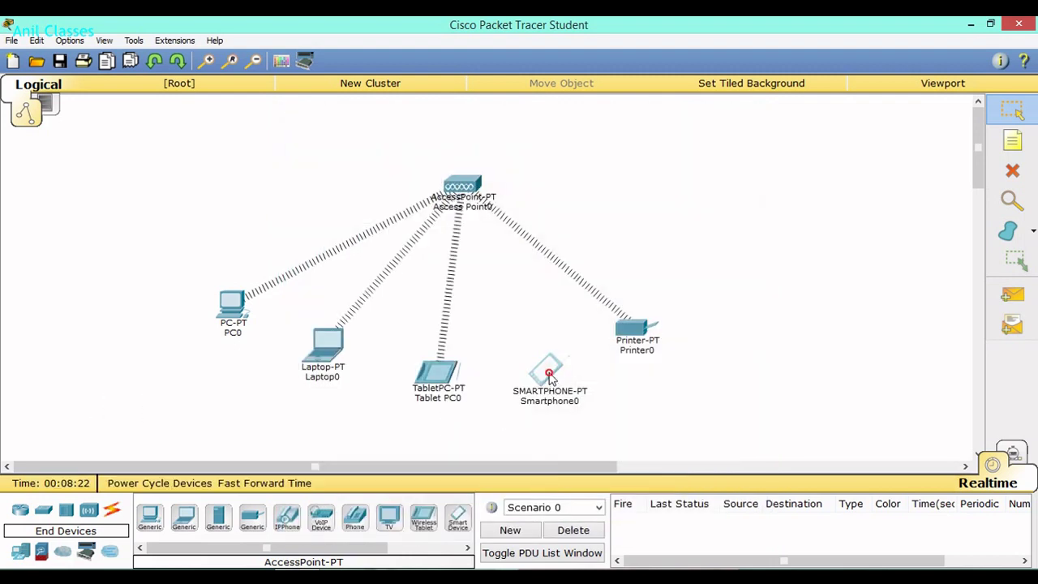
left_click(367, 139)
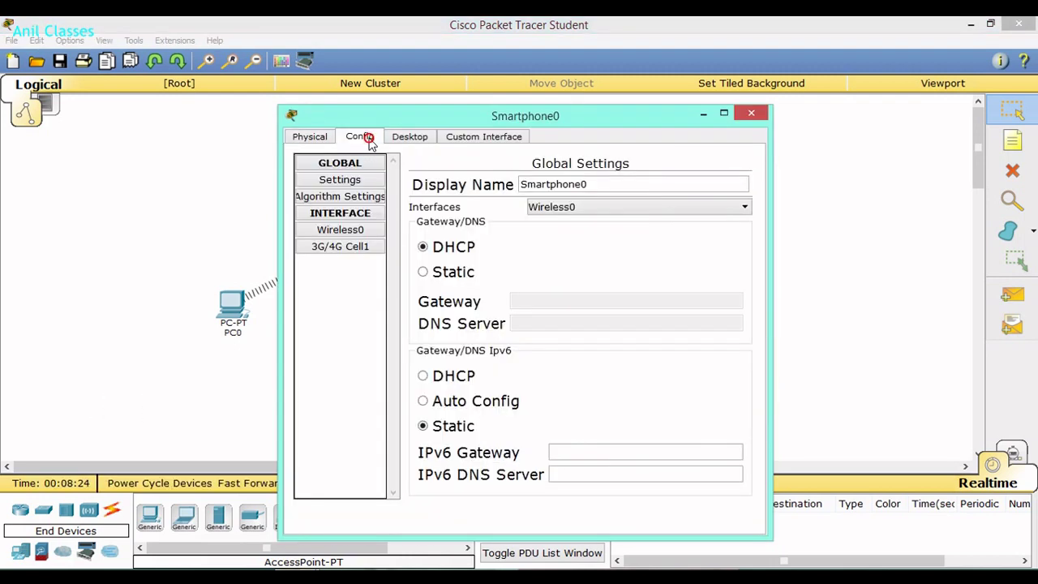
left_click(342, 231)
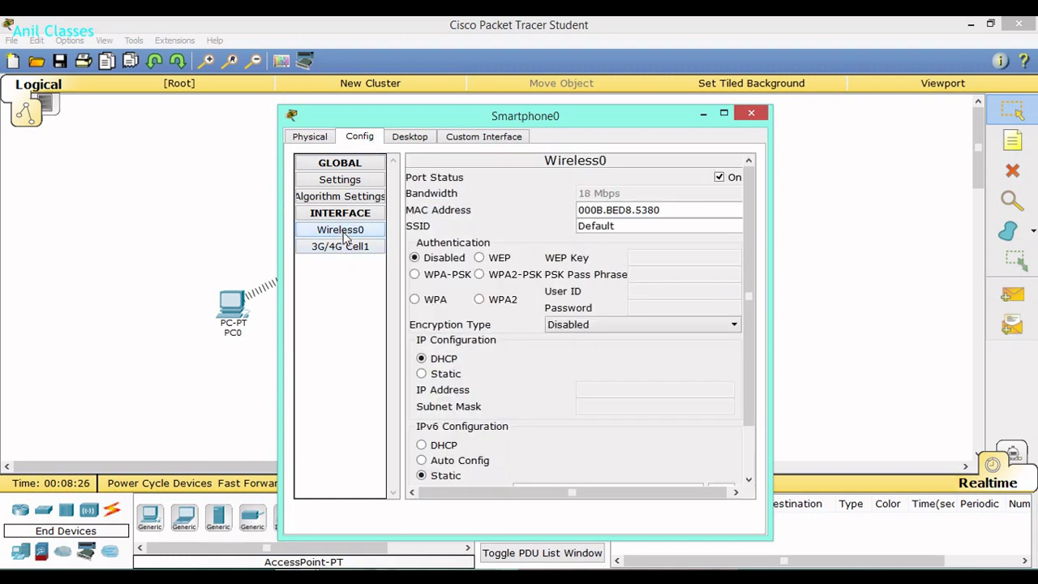
left_click(480, 258)
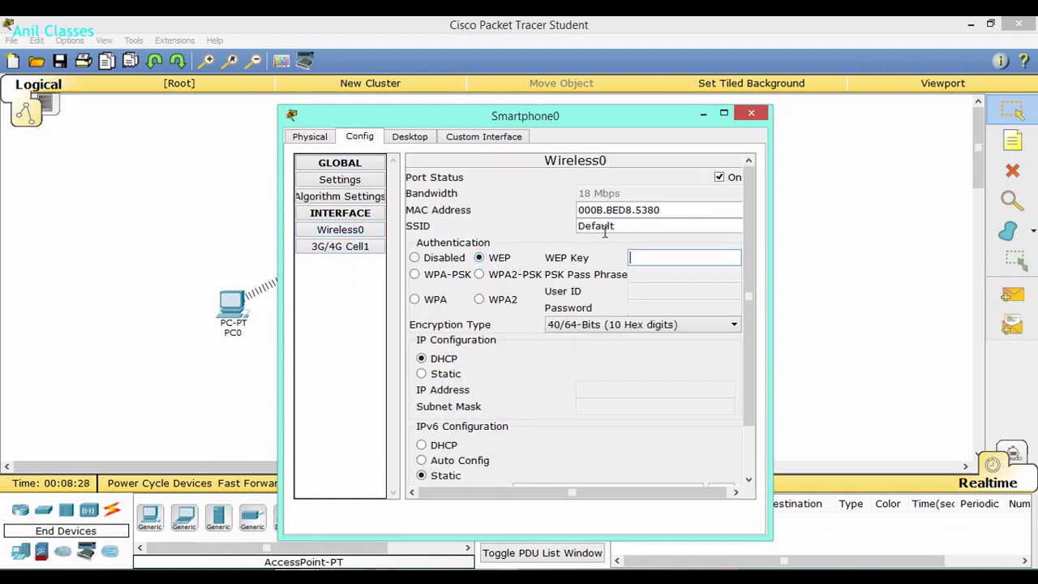
type("abcde12345")
left_click_drag(622, 226, 540, 225)
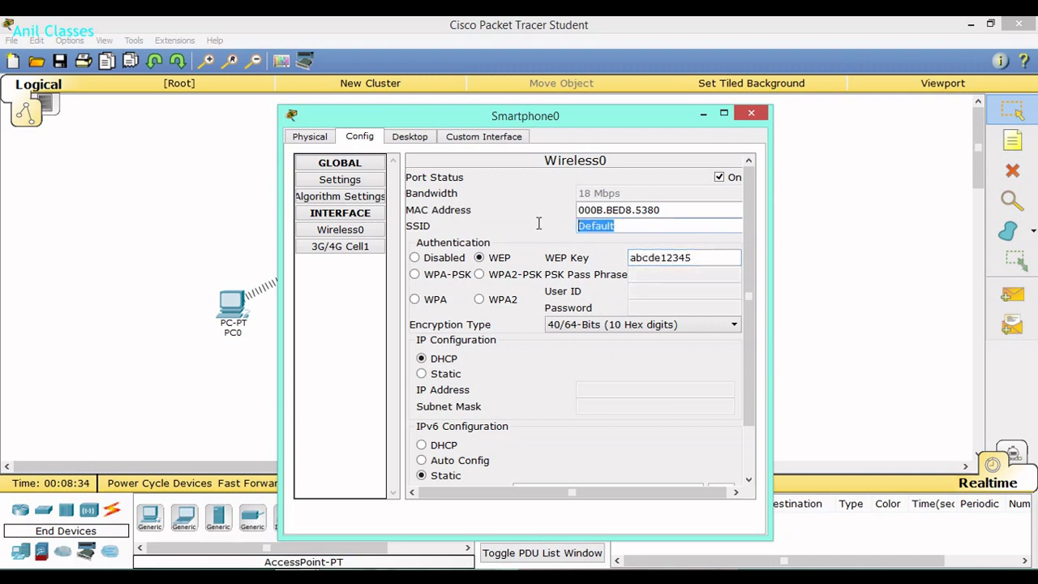
type("Network")
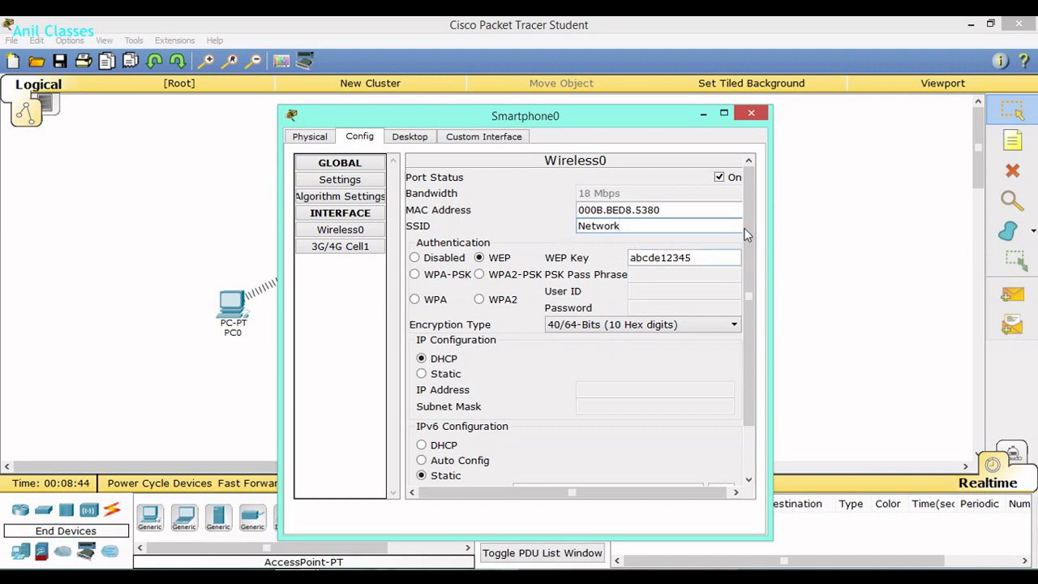
left_click(751, 114)
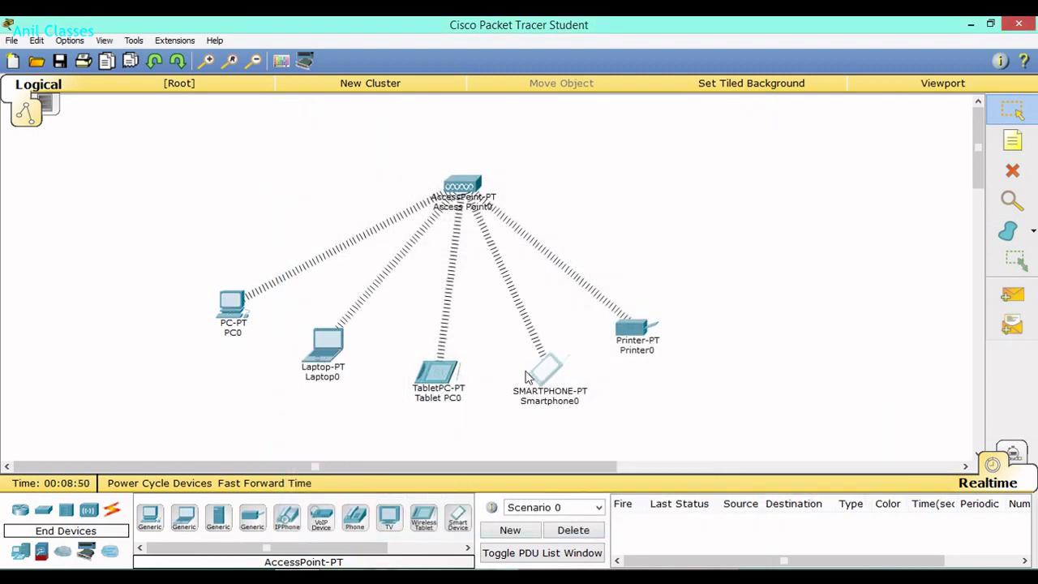
Set PC0 to static IP 10.10.10.1 with subnet mask 255.255.255.0.
left_click(231, 306)
left_click(328, 188)
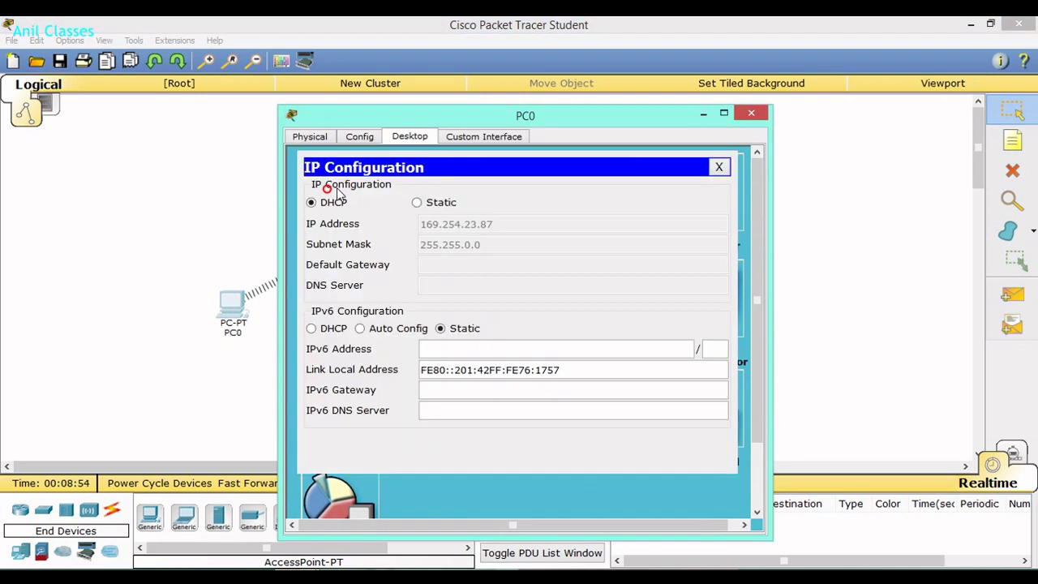
left_click(417, 203)
left_click(479, 225)
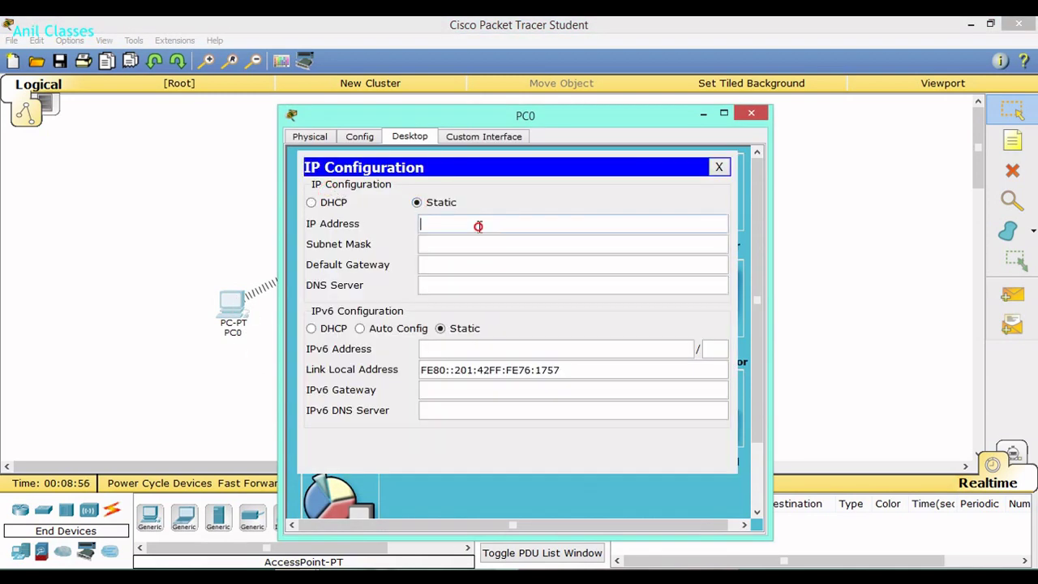
type("10.10.10.1")
left_click(483, 246)
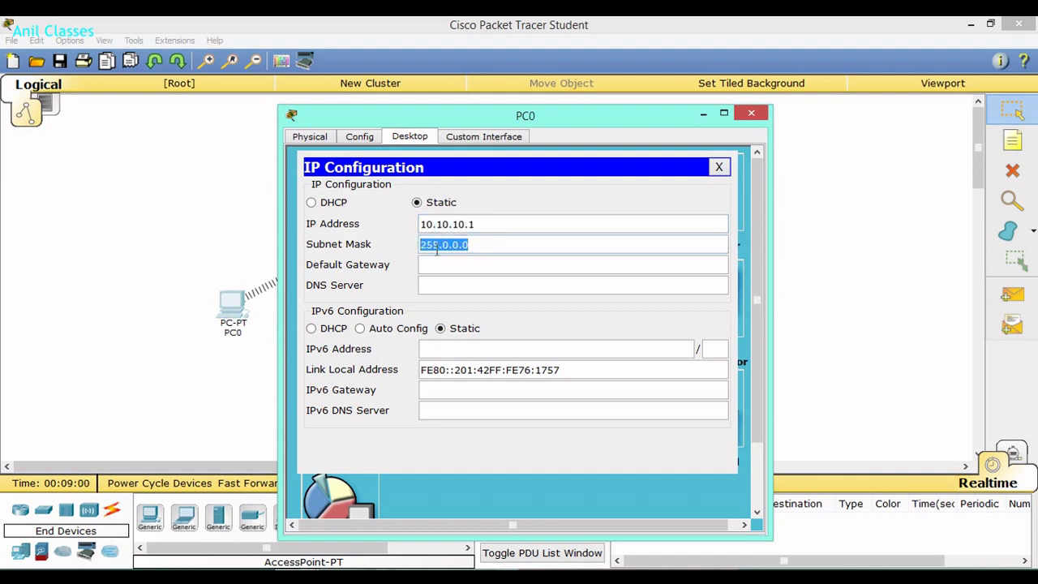
type("255.255")
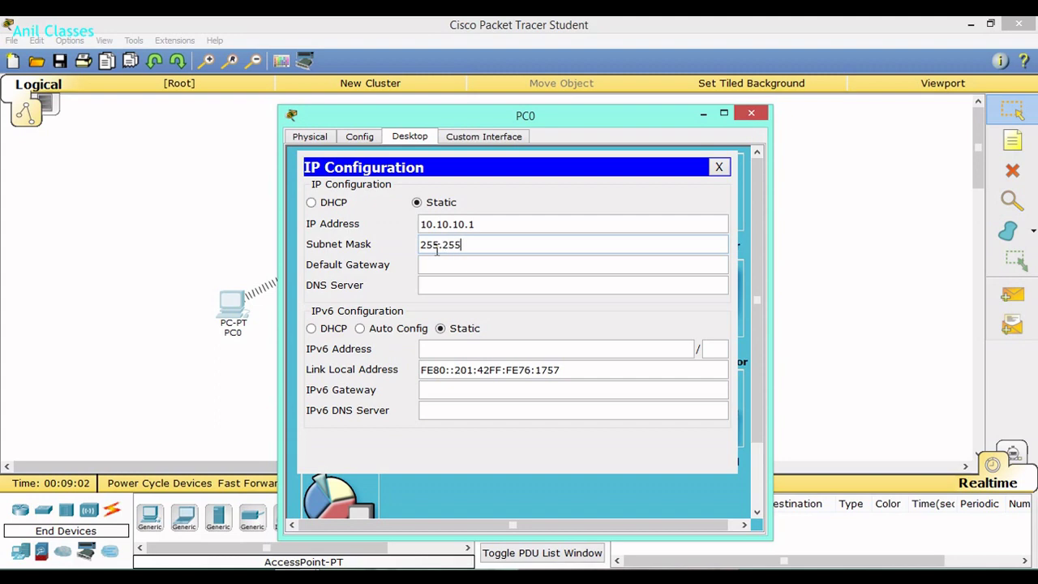
type(".255.0")
left_click(751, 113)
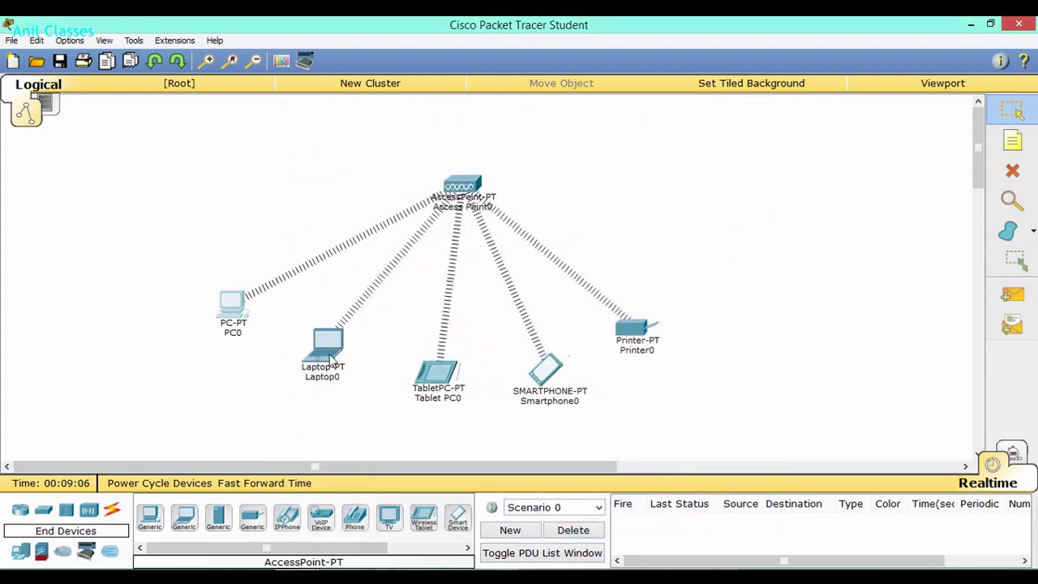
left_click(328, 345)
Set Laptop0 to static IP 10.10.10.2, replacing the default mask with 255.255.255.0.
left_click(343, 195)
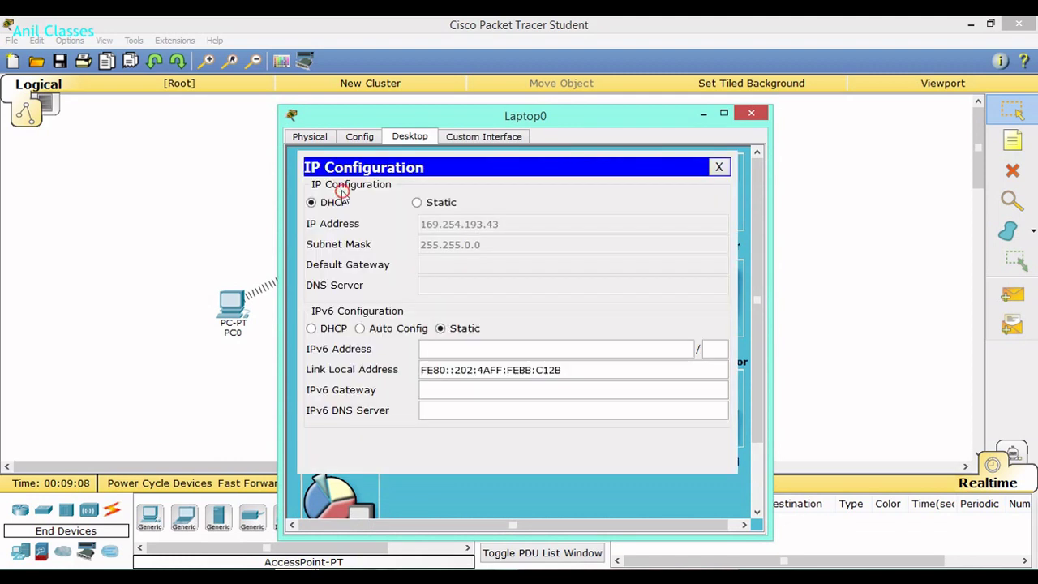
left_click(413, 202)
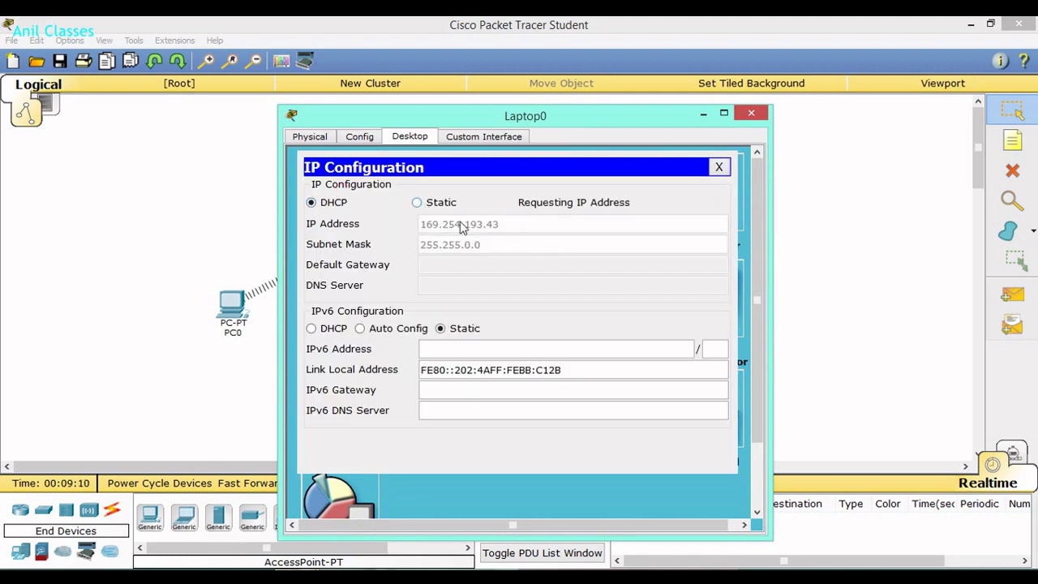
left_click(416, 203)
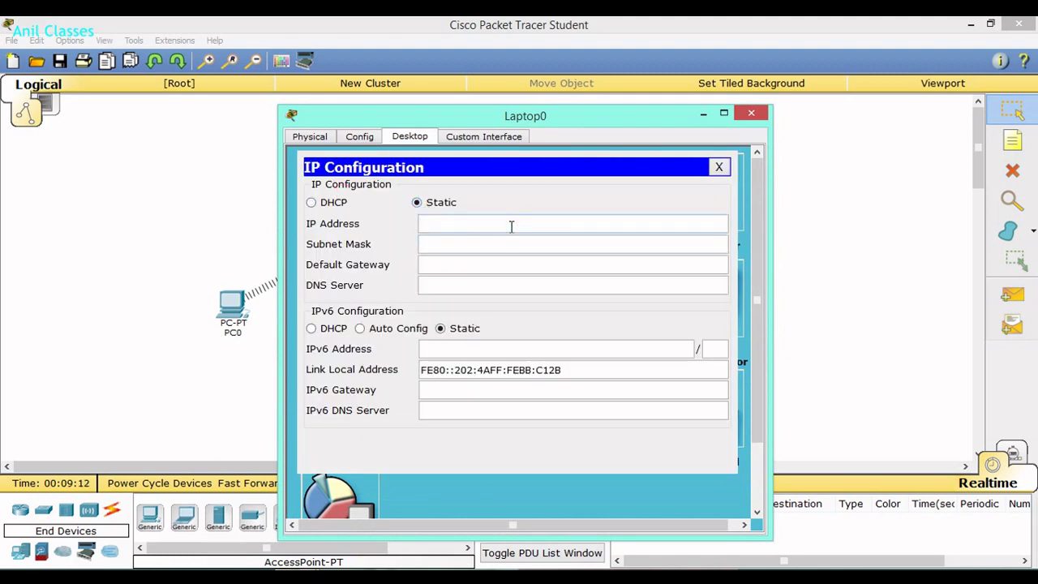
left_click(512, 226)
type("10.10.10.2")
left_click(495, 247)
left_click_drag(489, 248, 412, 243)
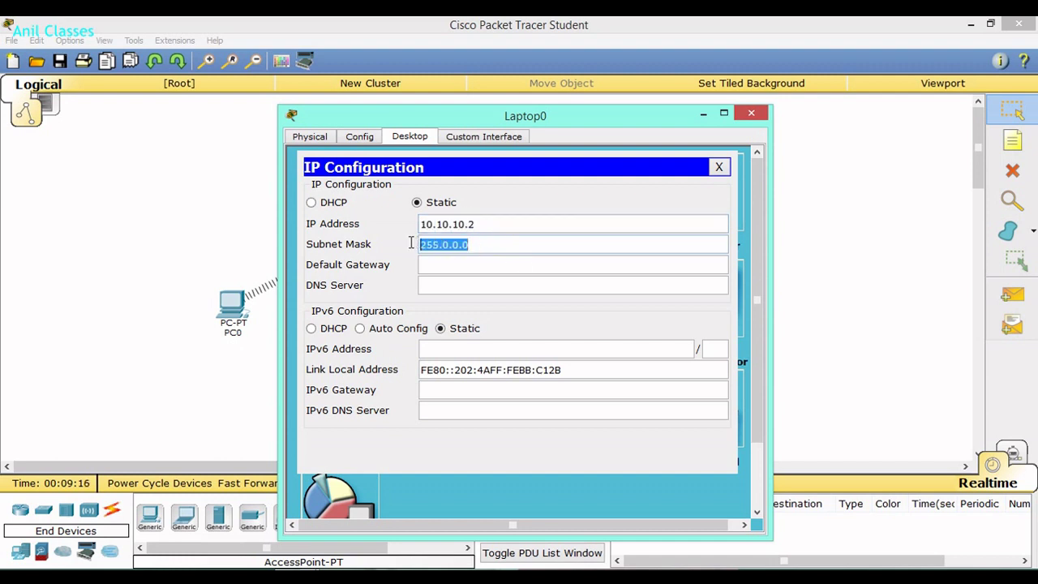
type("255.255")
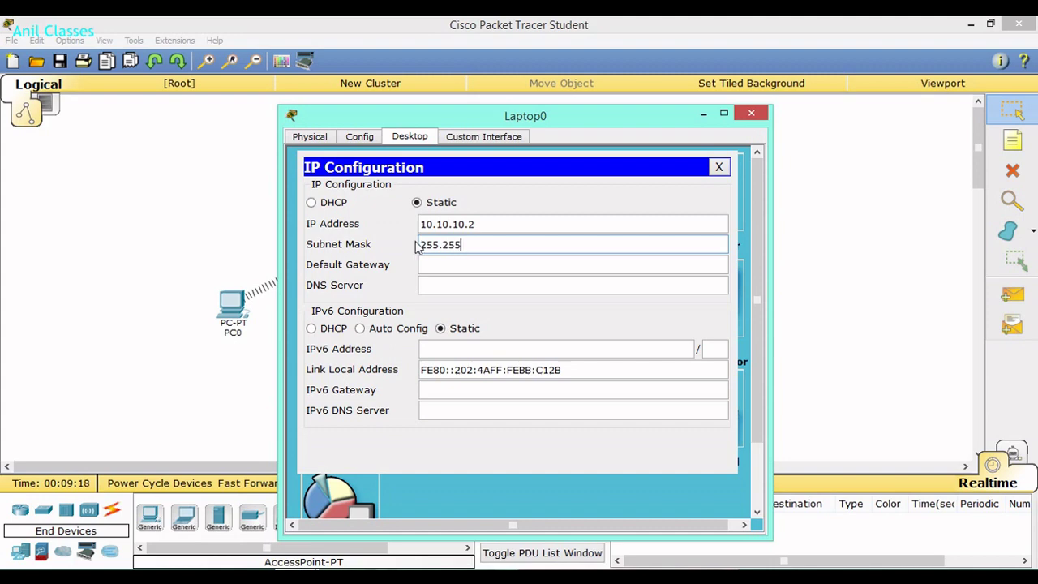
type(".255.0")
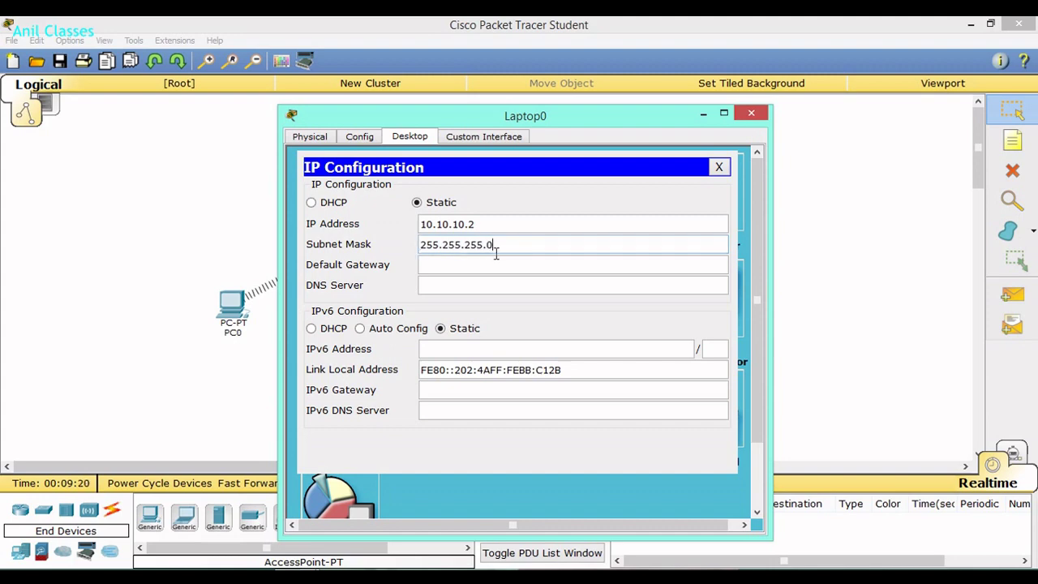
left_click(751, 113)
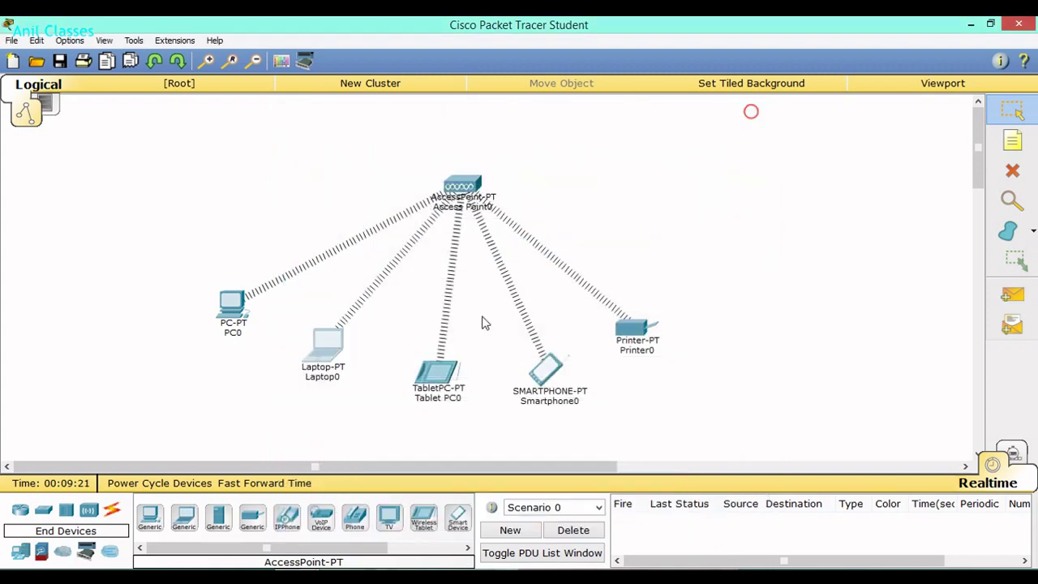
Set Tablet PC0 to static IP 10.10.10.3, replacing the default mask with 255.255.255.0.
left_click(443, 378)
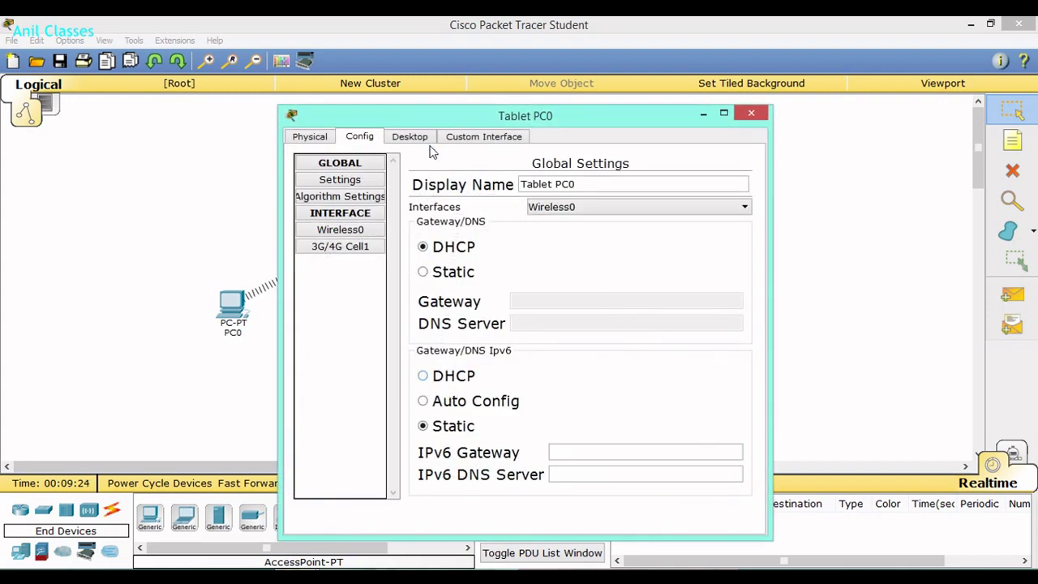
left_click(422, 139)
left_click(339, 184)
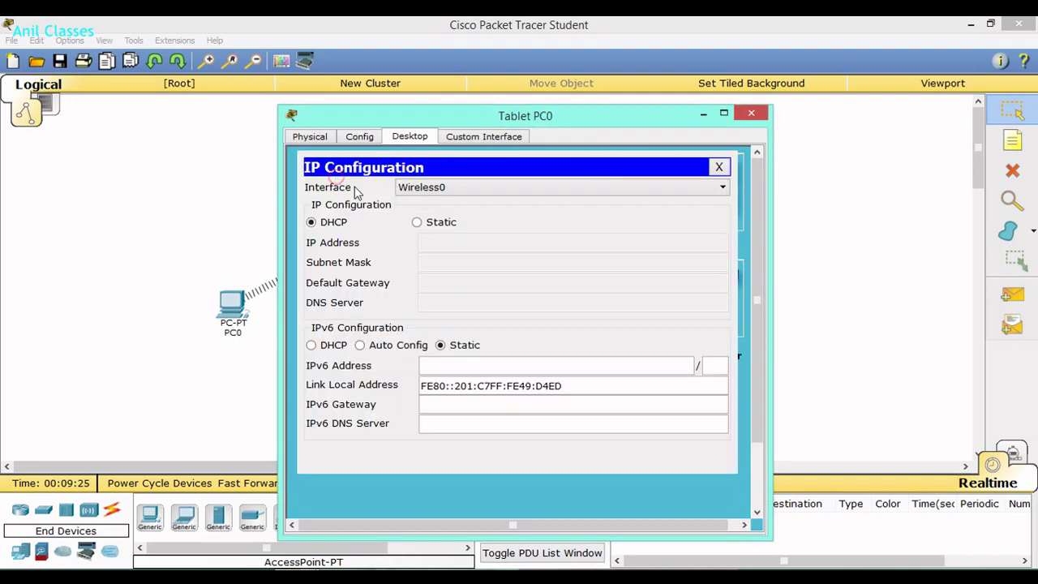
left_click(417, 222)
left_click(440, 243)
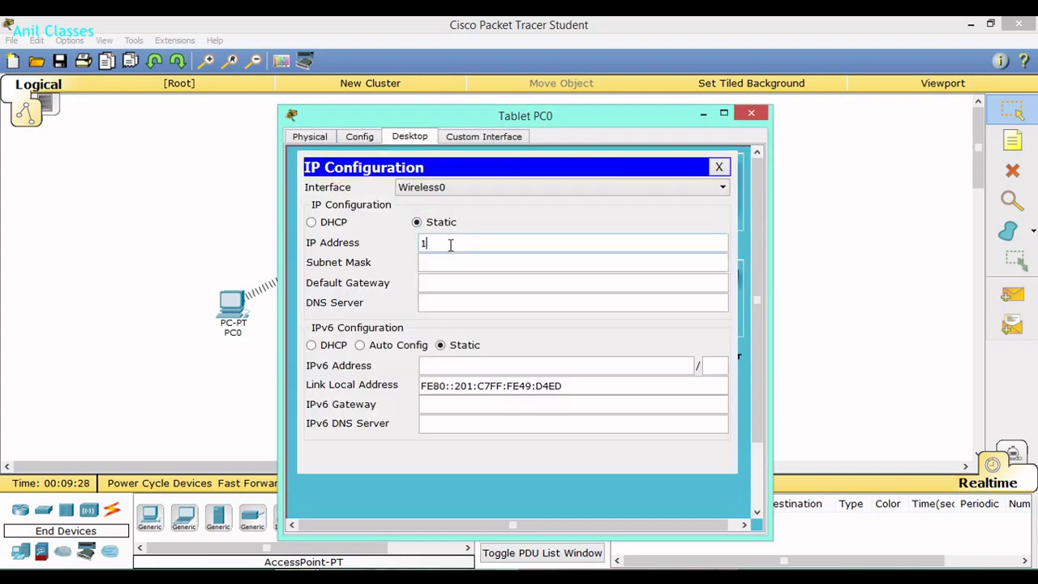
type("10.10.10.3")
left_click(436, 261)
left_click_drag(478, 260, 385, 260)
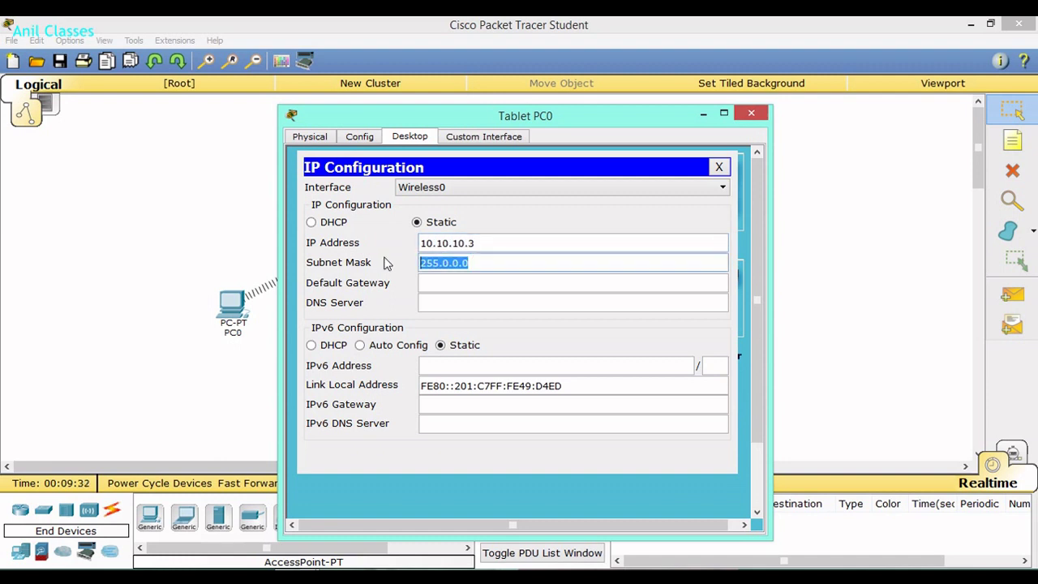
type("255.255.2")
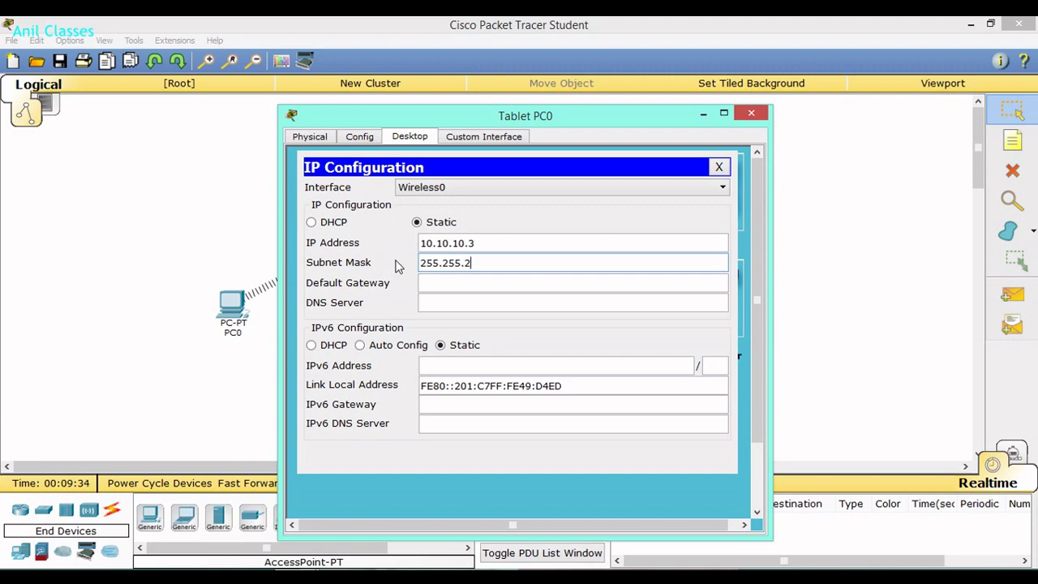
type("55.0")
left_click(751, 113)
Set Smartphone0 to static IP 10.10.10.4, replacing the 255.0.0.0 mask with 255.255.255.0.
left_click(544, 375)
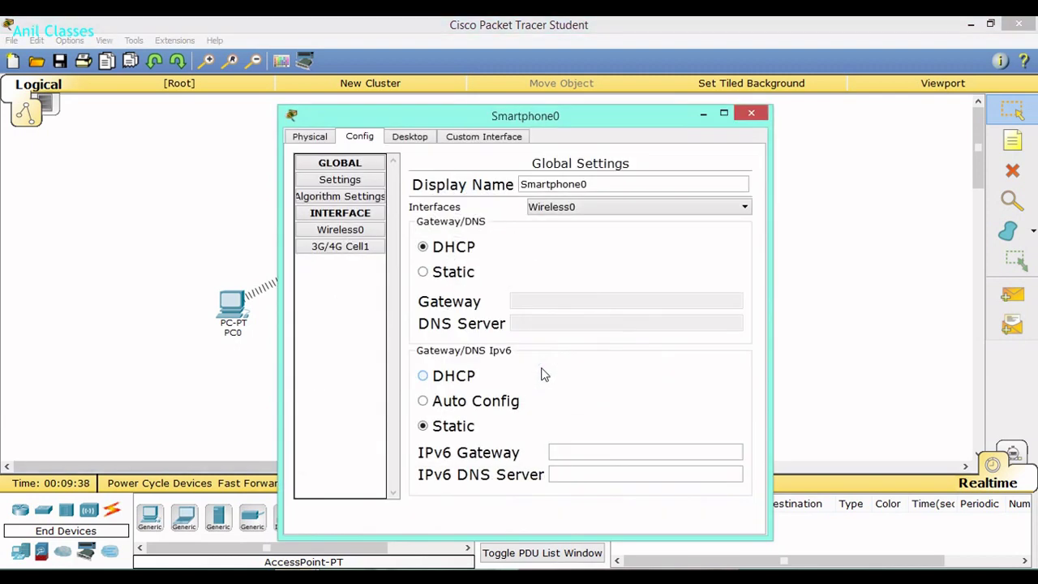
left_click(408, 138)
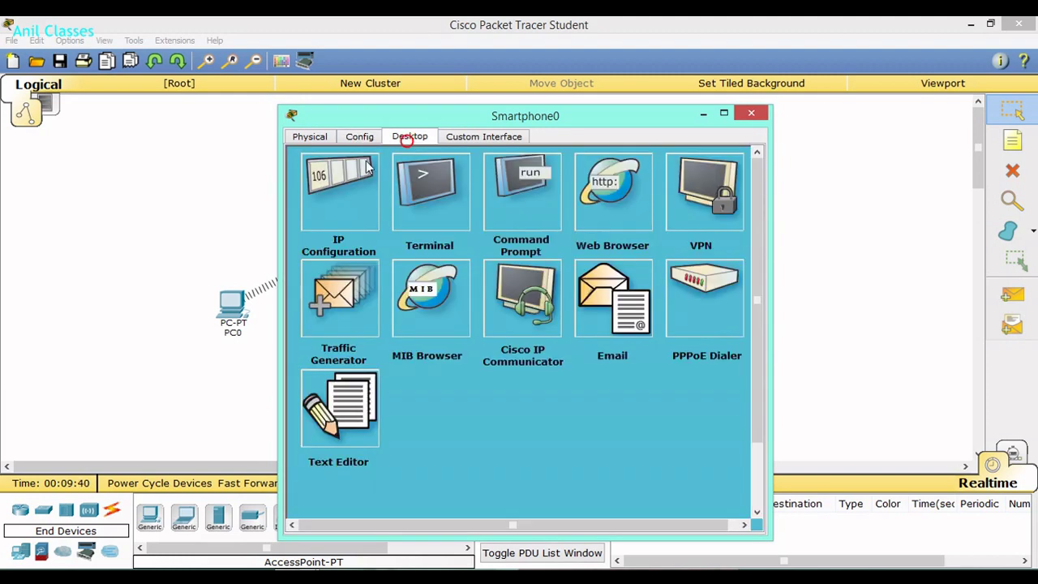
left_click(342, 176)
left_click(417, 223)
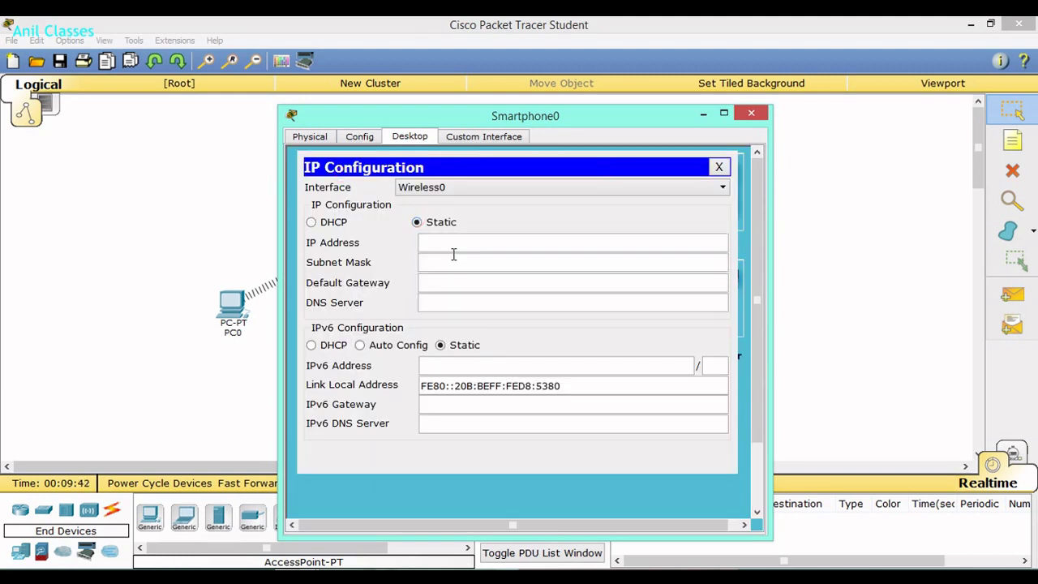
left_click(452, 243)
type("10.10.10.4")
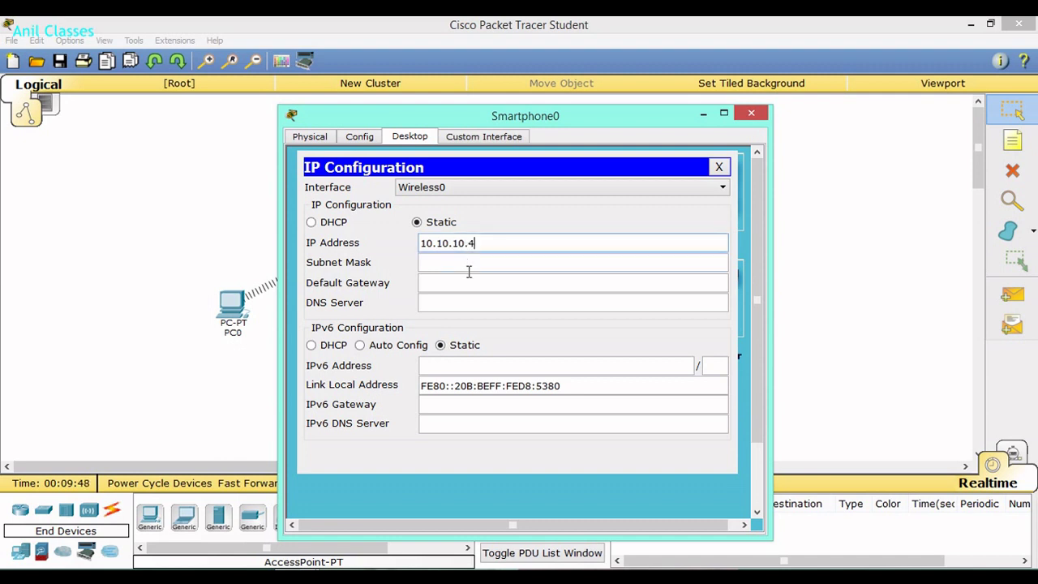
left_click(469, 263)
left_click_drag(469, 263, 408, 265)
type("25")
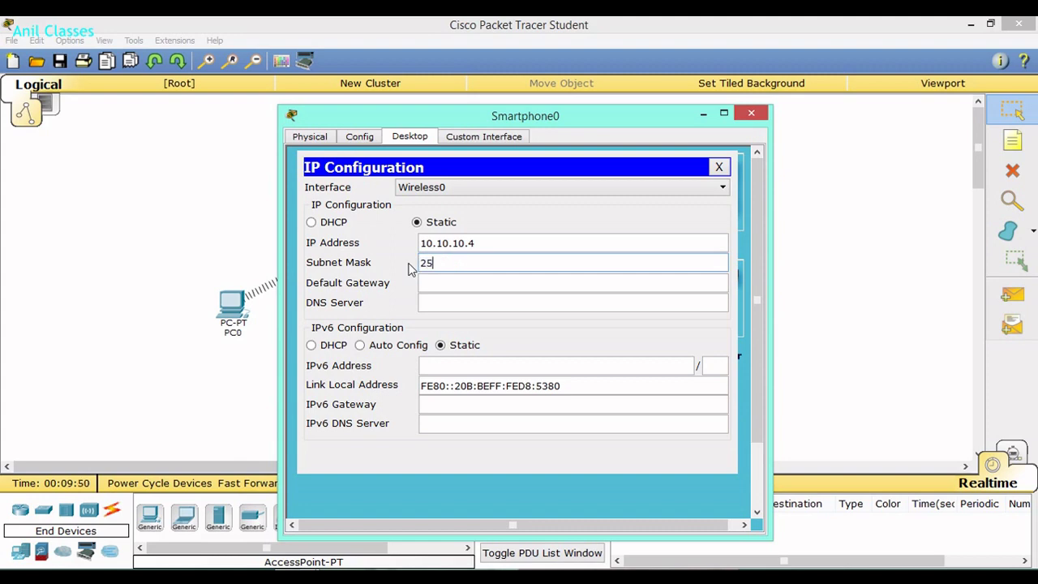
type("5.255.255.0")
left_click(751, 112)
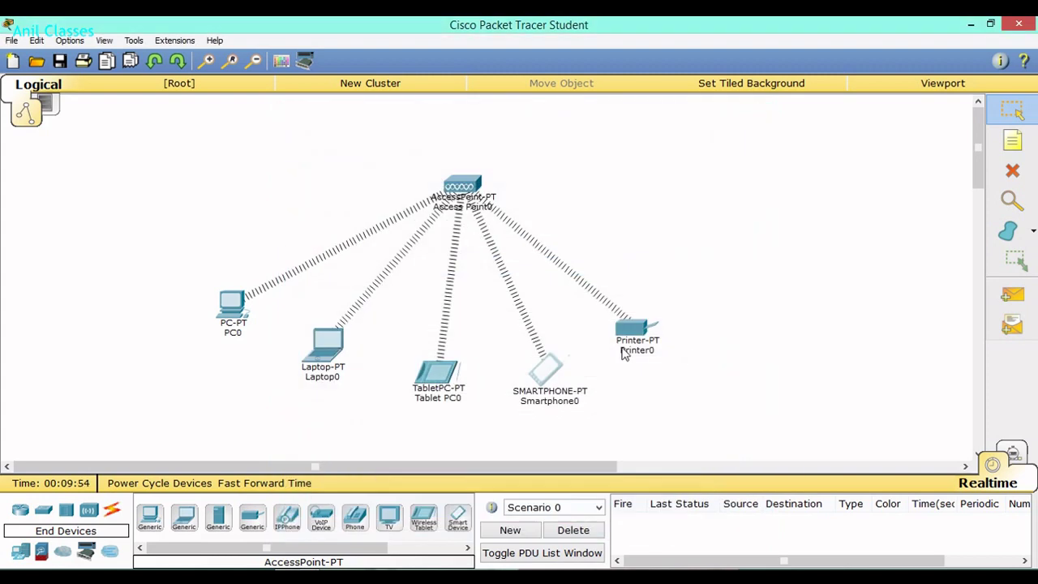
Set Printer0's Wireless0 to static IP 10.10.10.5 with subnet mask 255.255.255.0.
left_click(630, 330)
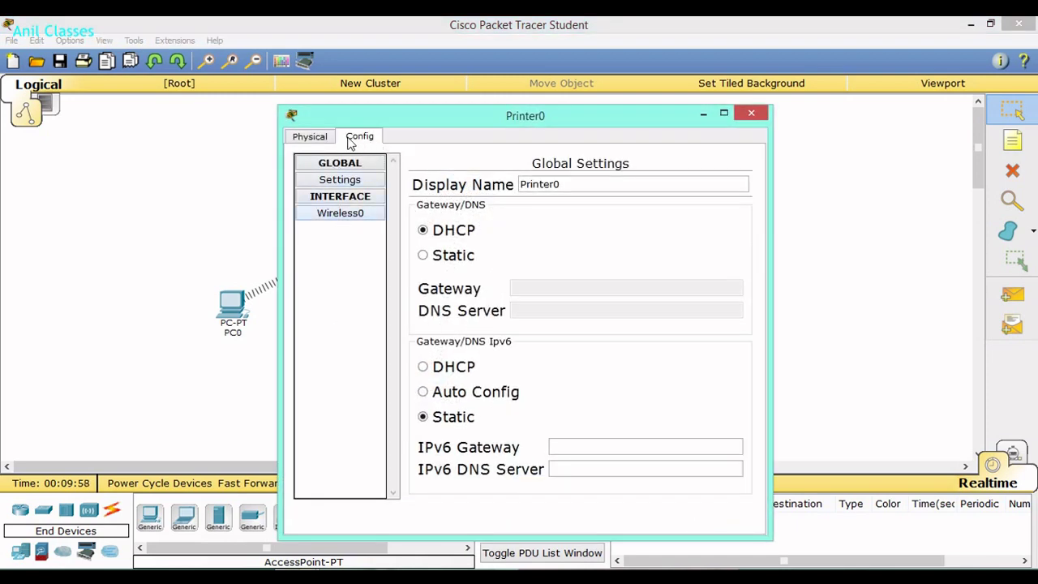
left_click(337, 215)
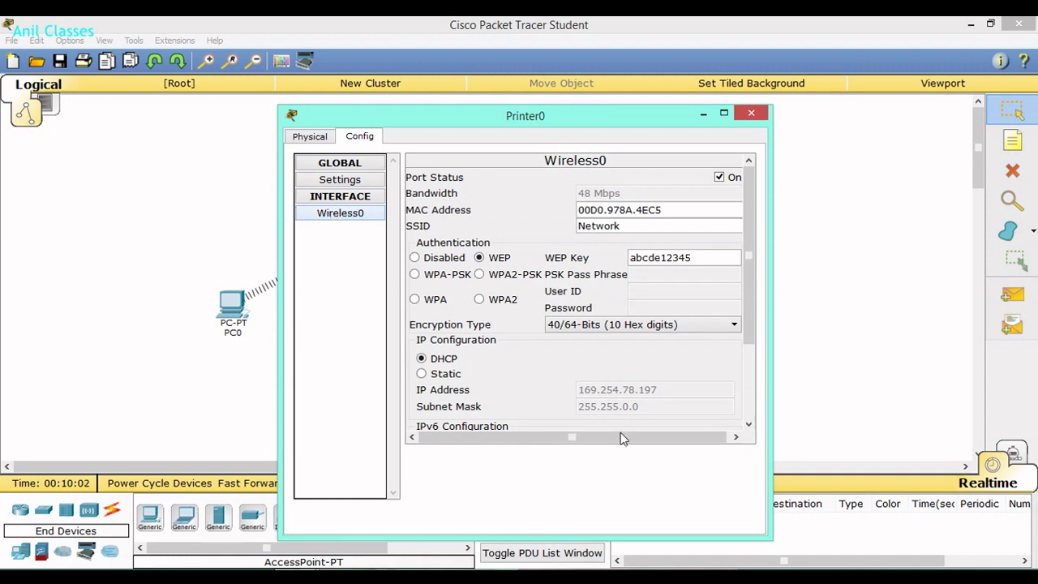
scroll(746, 330, "down", 3)
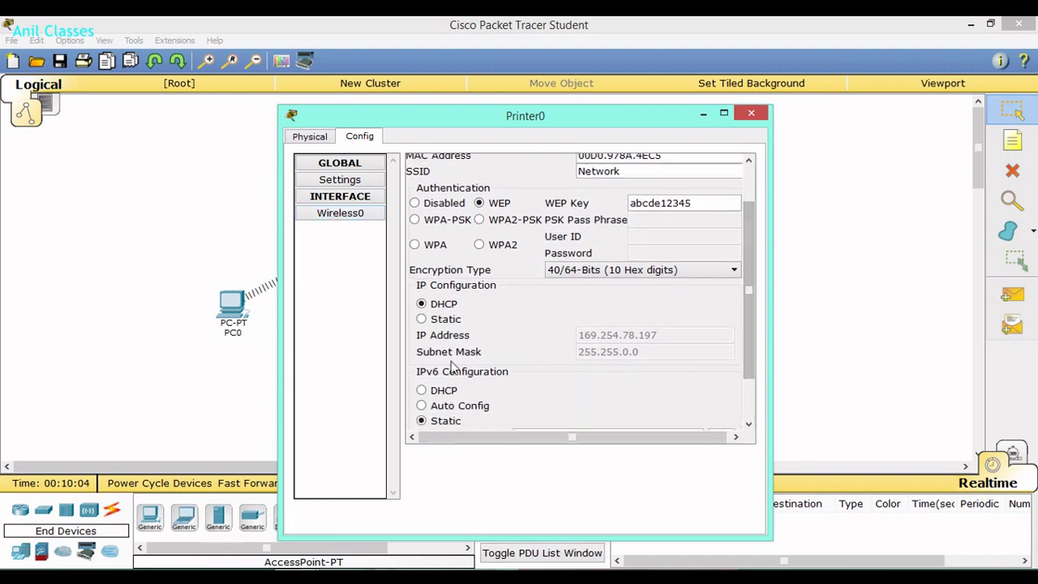
left_click(421, 320)
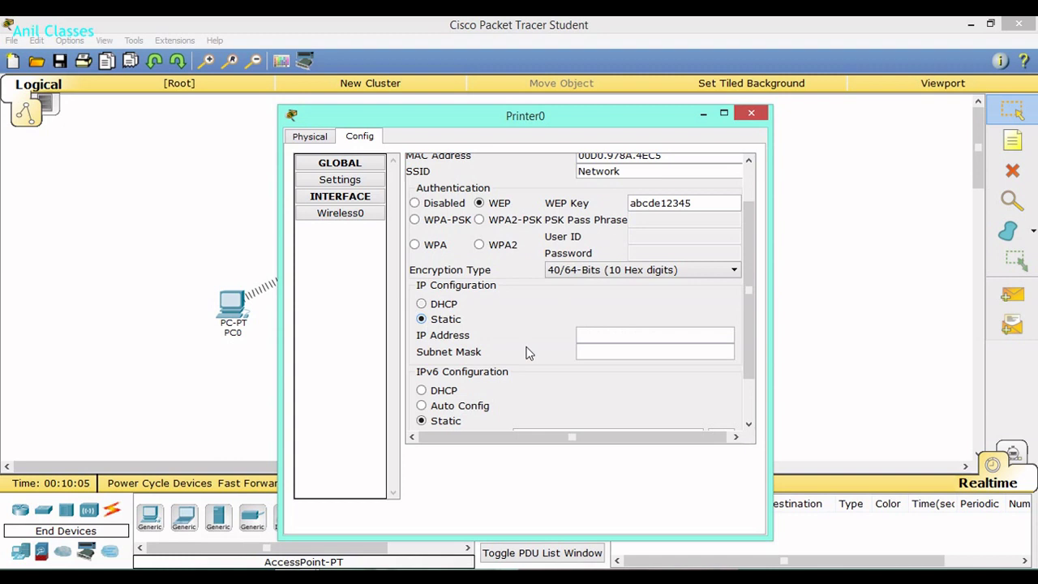
type("5")
left_click(617, 350)
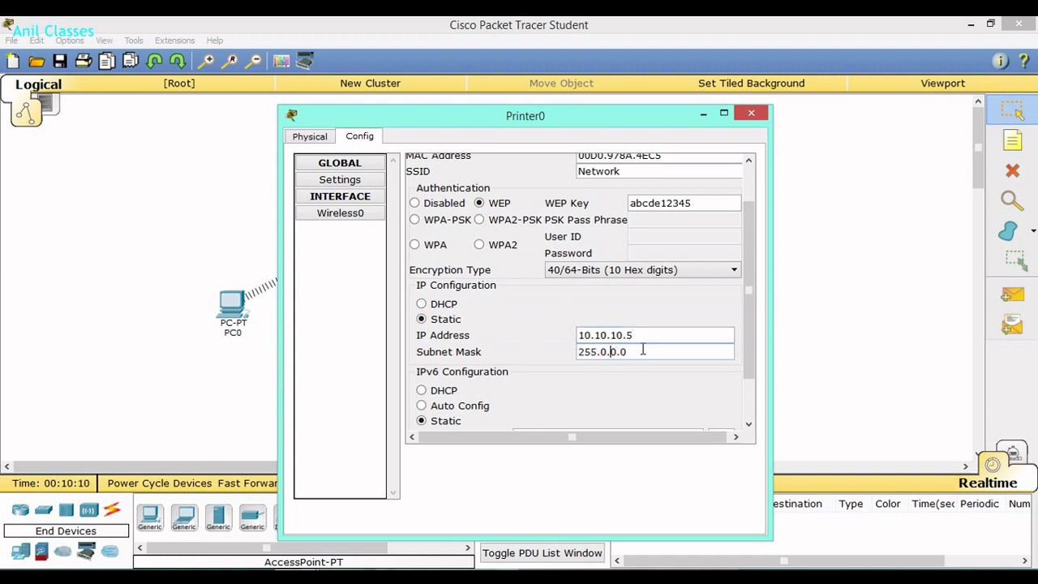
left_click_drag(640, 350, 528, 350)
type("255.2")
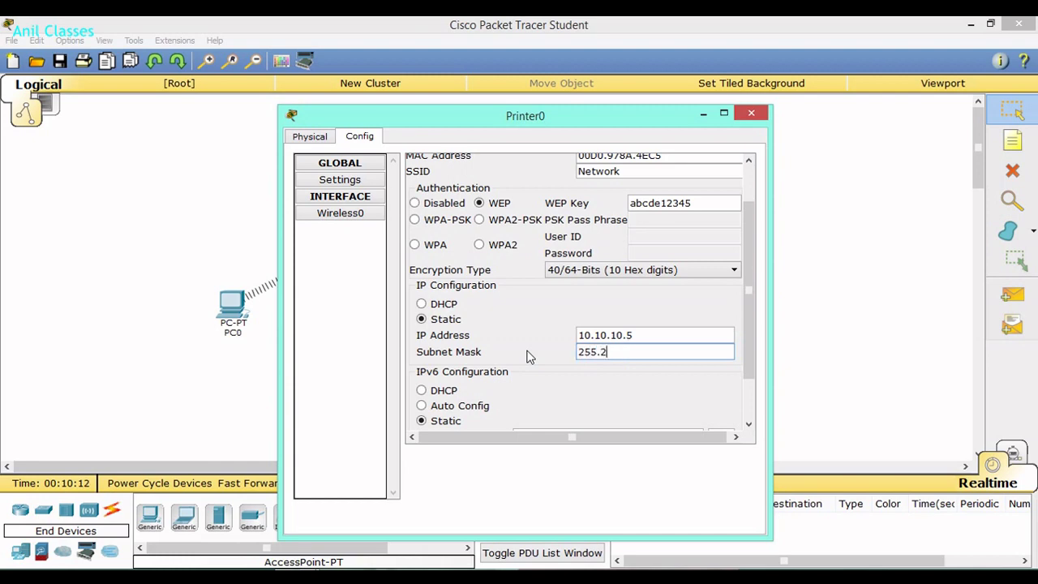
type(".0")
left_click(751, 116)
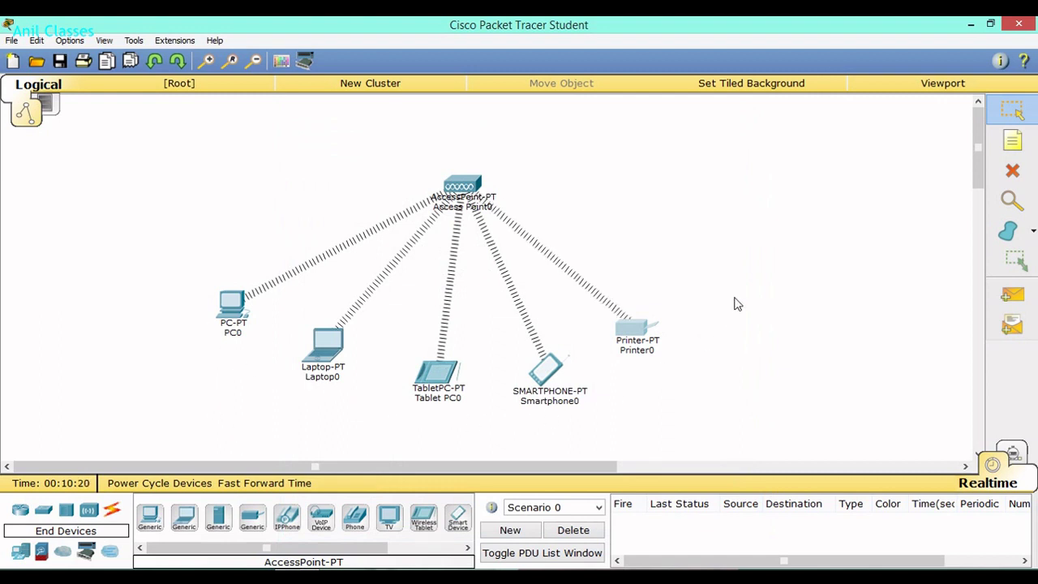
Place a 10.10.10.0 note on the canvas to the right of Access Point0.
left_click(1013, 141)
left_click(582, 191)
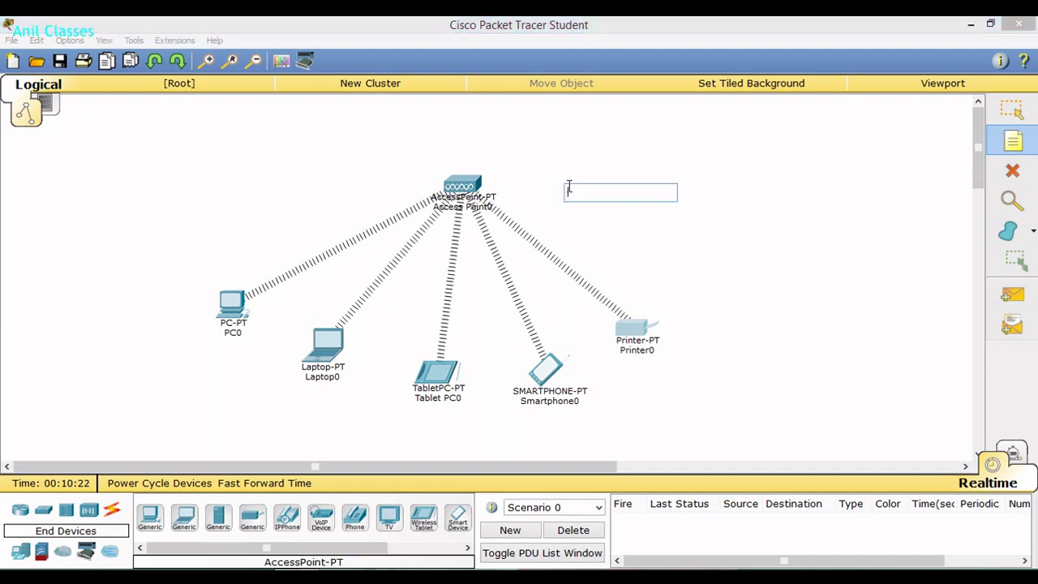
type("1")
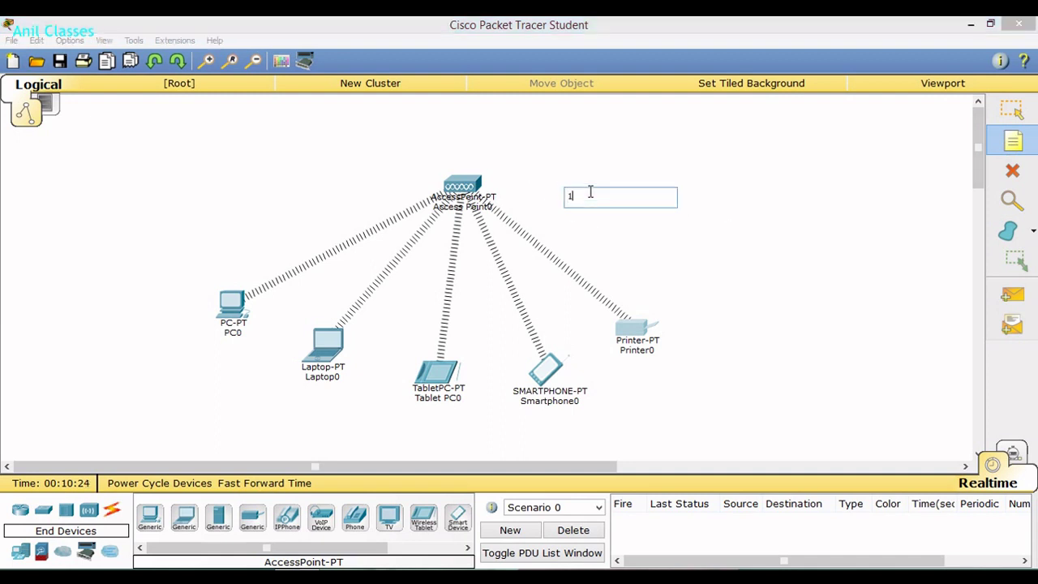
type("0.10.10.0")
left_click(1013, 111)
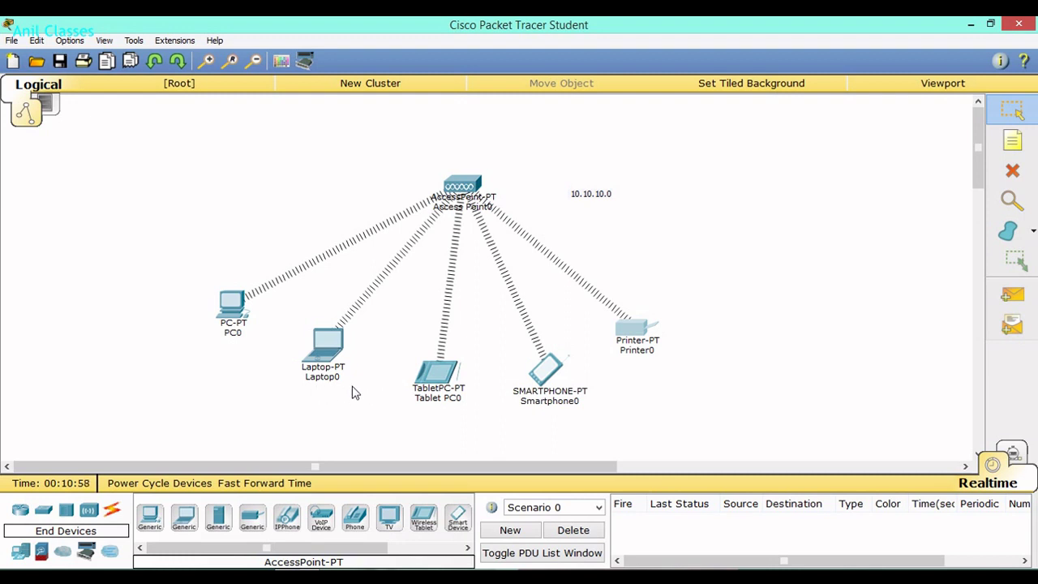
left_click(234, 305)
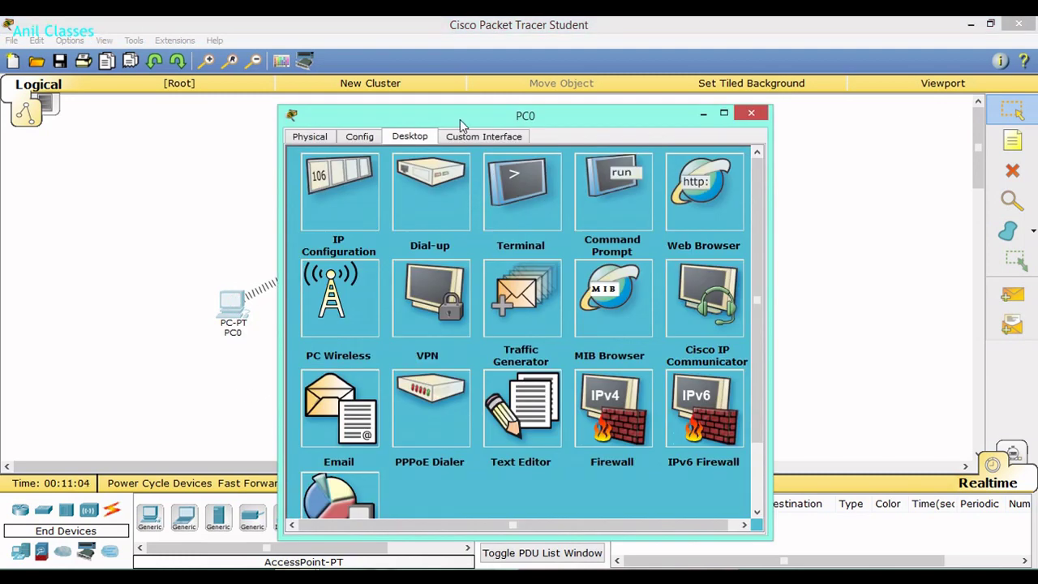
Ping 10.10.10.2 from PC0's command prompt, widening the window to read the replies.
left_click(614, 209)
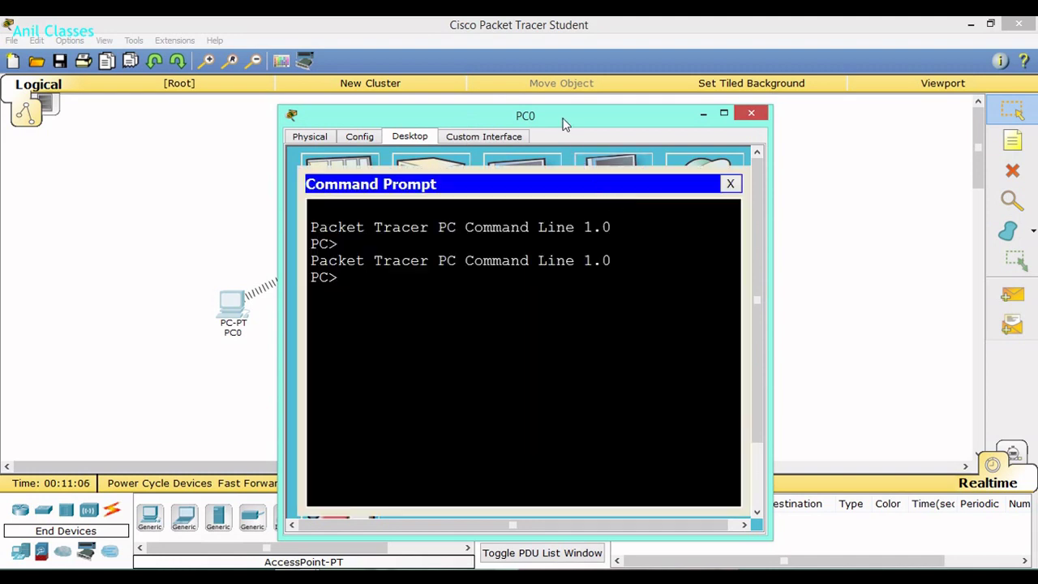
left_click_drag(563, 120, 678, 115)
type("pi")
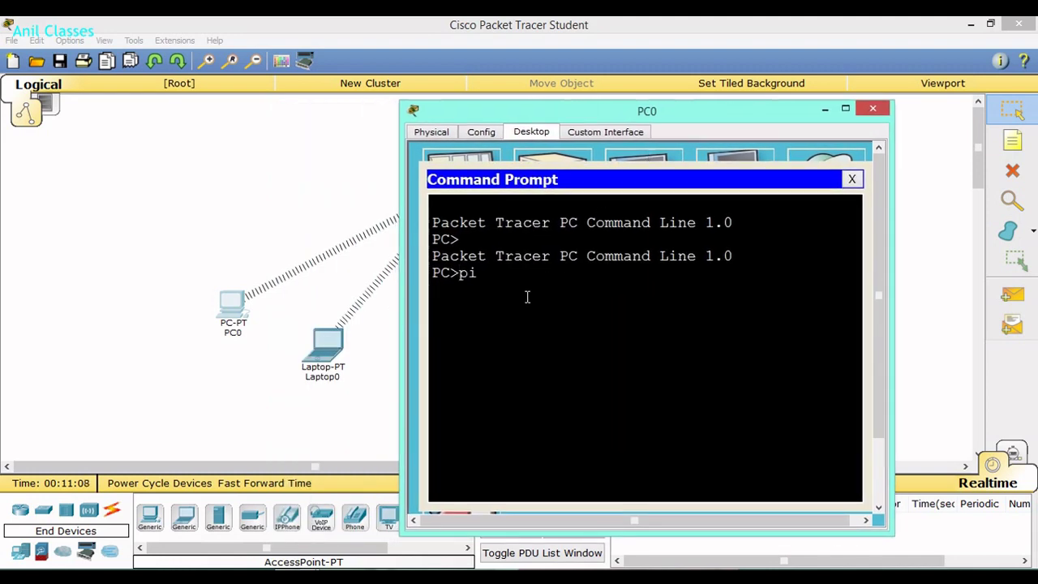
type("ng 10.10.10.2")
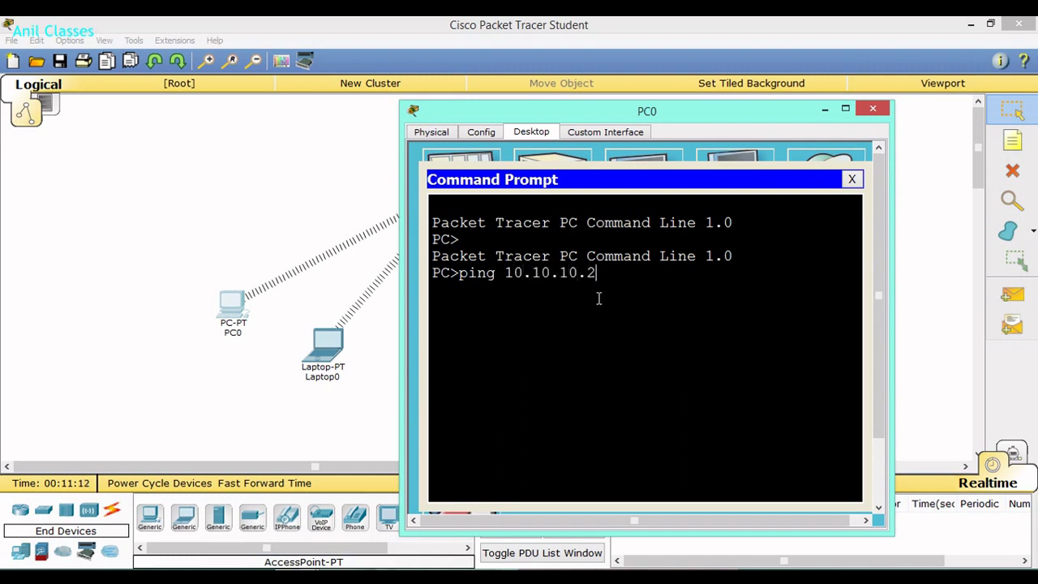
key("Return")
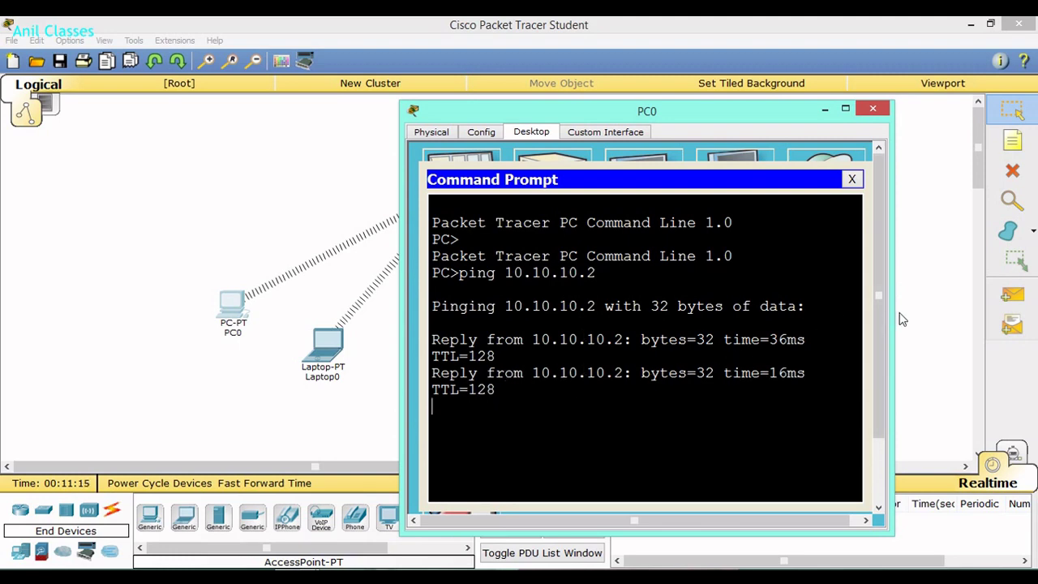
left_click_drag(893, 301, 975, 301)
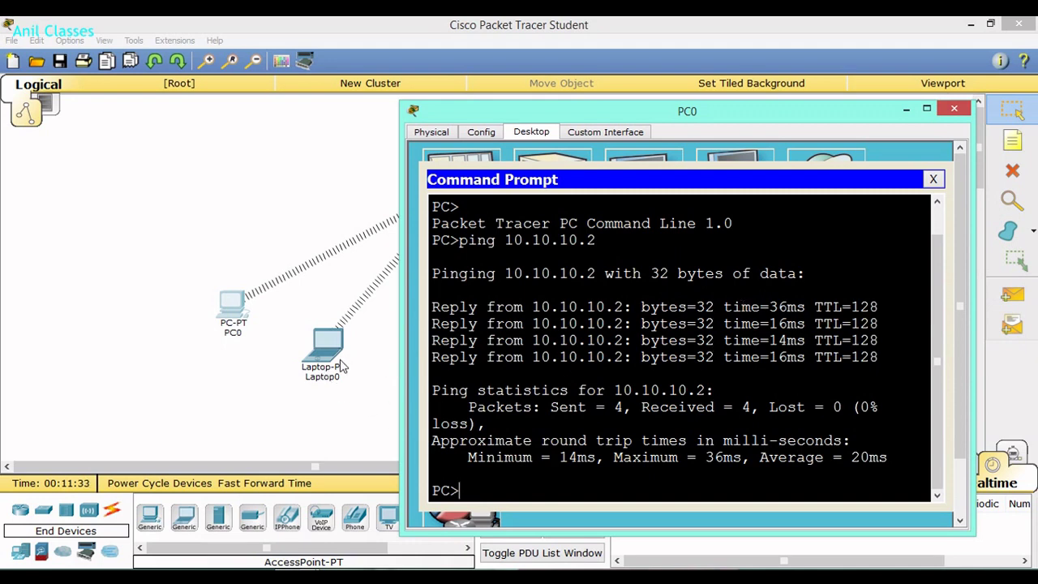
left_click_drag(637, 113, 791, 114)
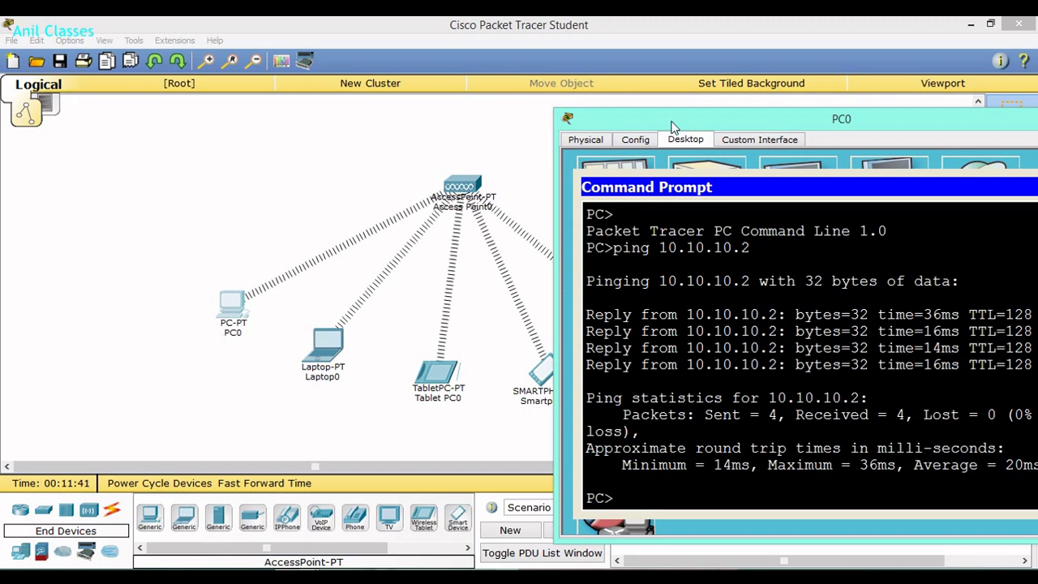
left_click_drag(672, 123, 592, 125)
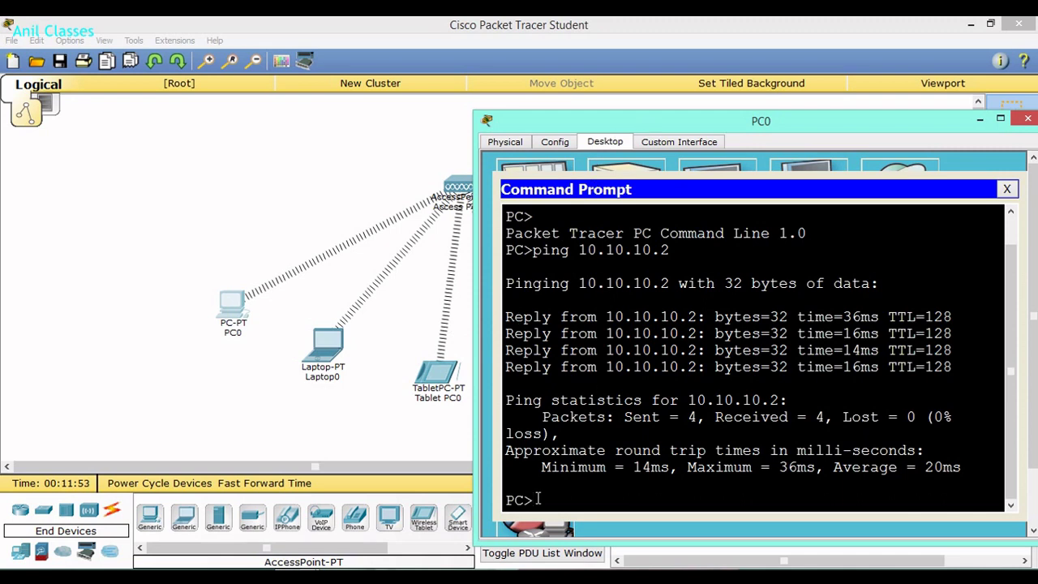
Ping 10.10.10.3 from PC0 and confirm four replies with no loss.
type("ng 10.10.10.3")
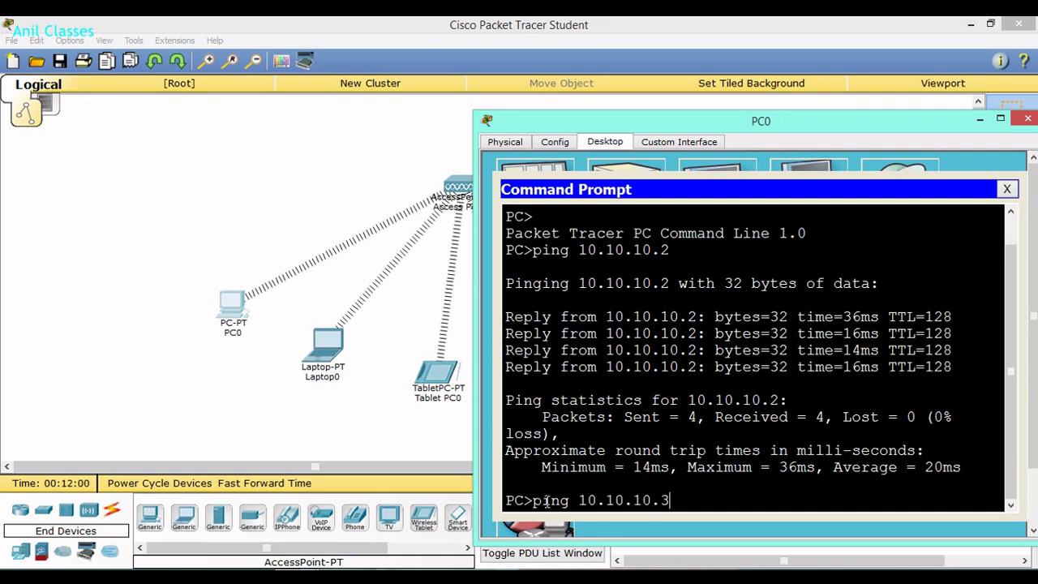
key("Return")
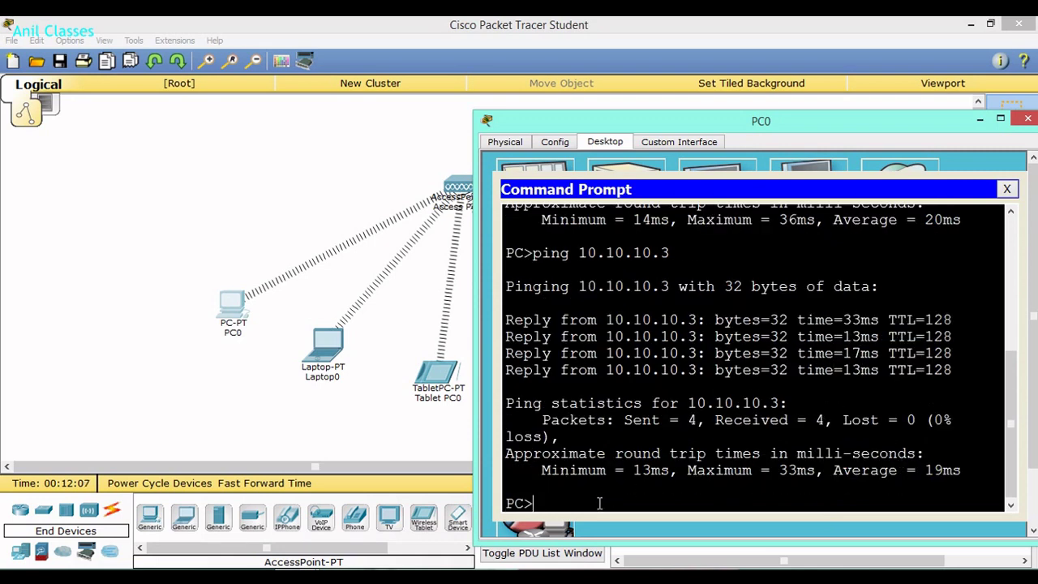
left_click_drag(595, 124, 708, 100)
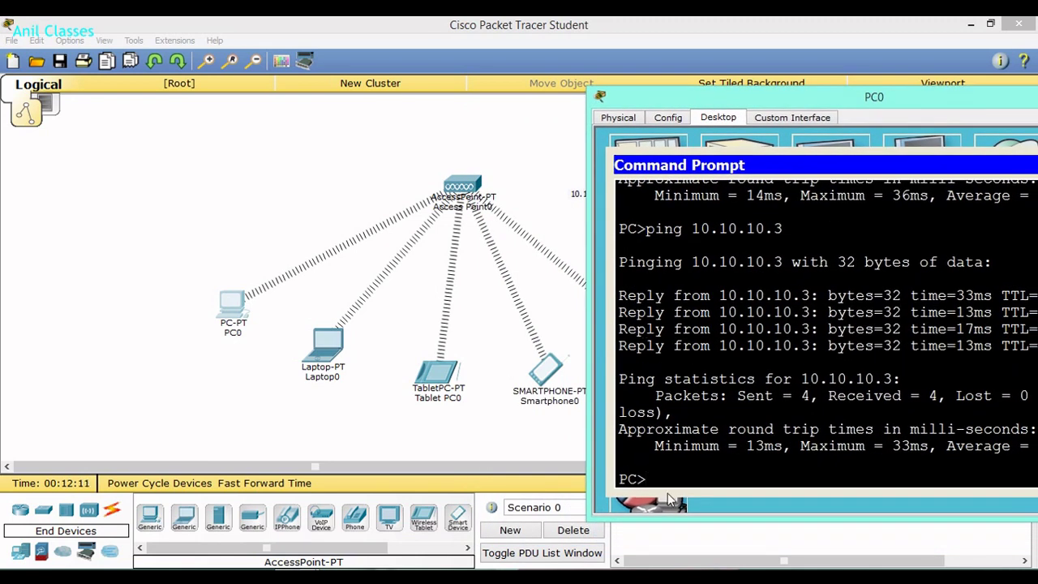
type("ping 1")
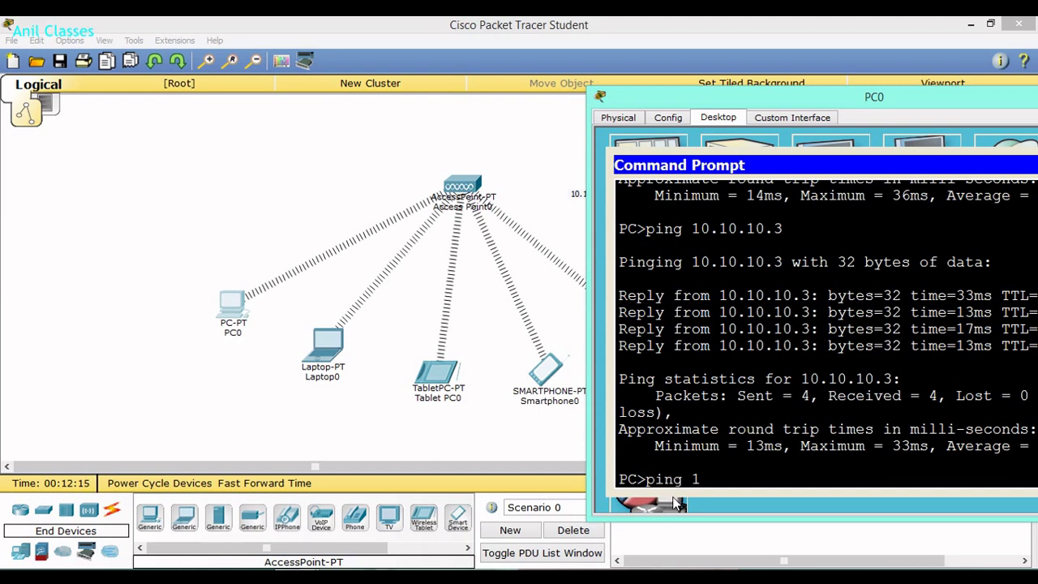